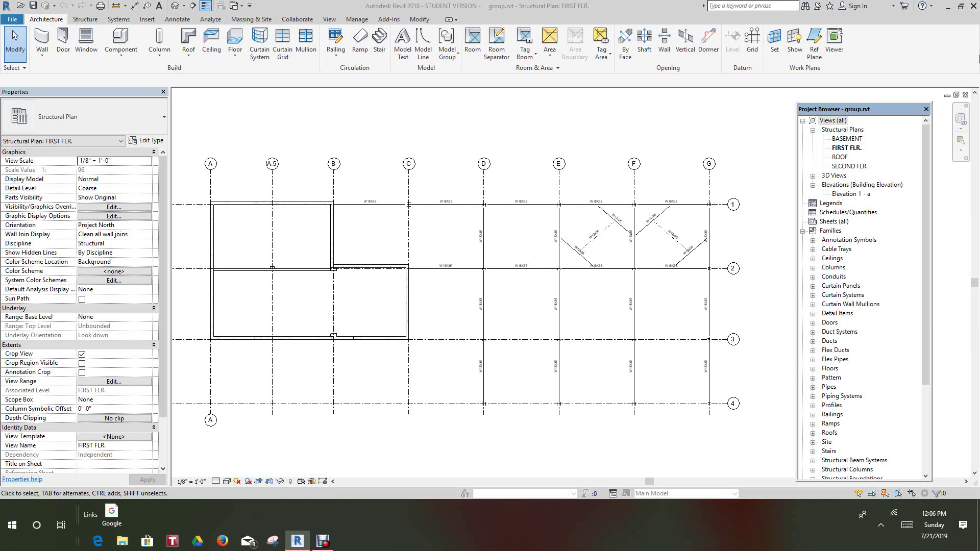
Step: Examine the diagonal W12x26 purlins in the two bays between grids E and G and grids 1 and 2
scroll(677, 181, up, 4)
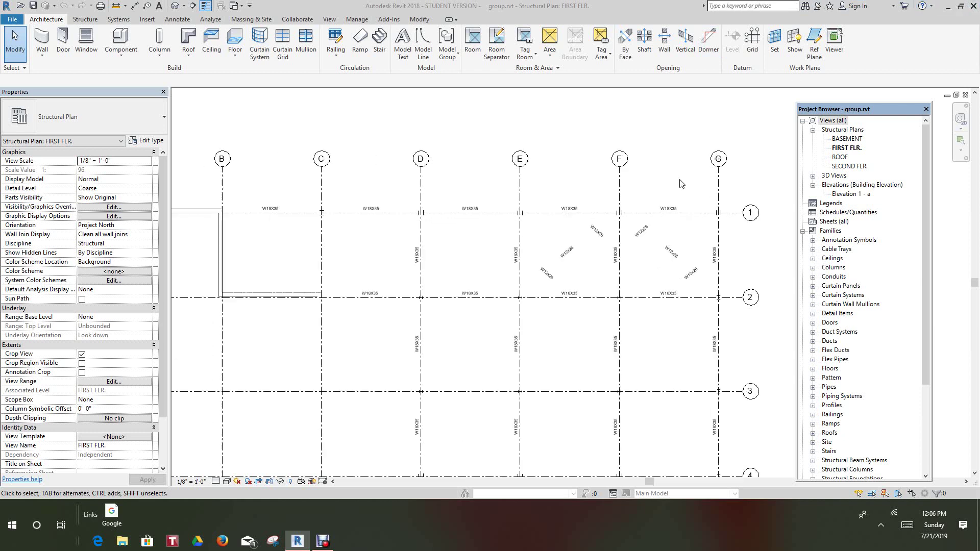
scroll(677, 181, down, 1)
middle_drag(678, 181, 616, 130)
scroll(644, 185, up, 3)
scroll(644, 185, down, 2)
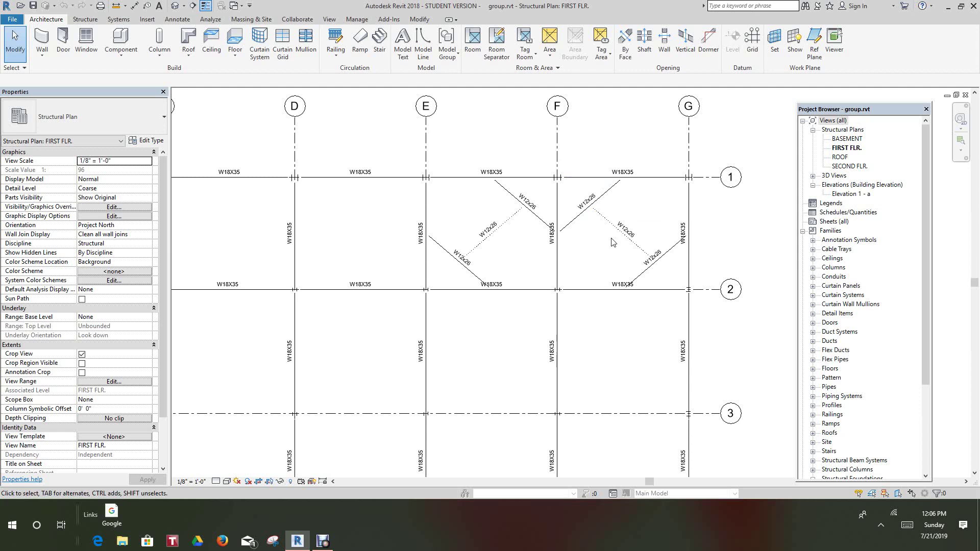
middle_drag(678, 259, 655, 273)
scroll(655, 273, up, 2)
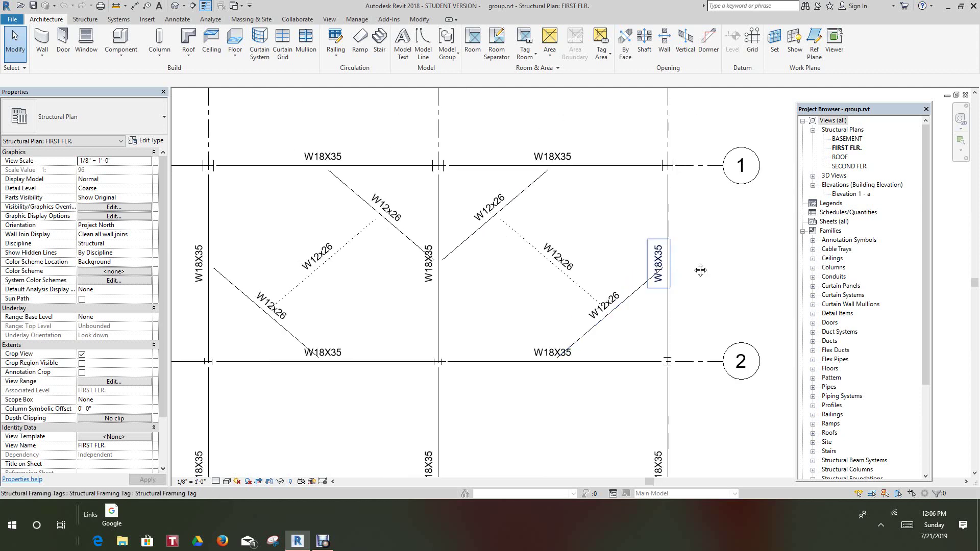
scroll(704, 263, down, 1)
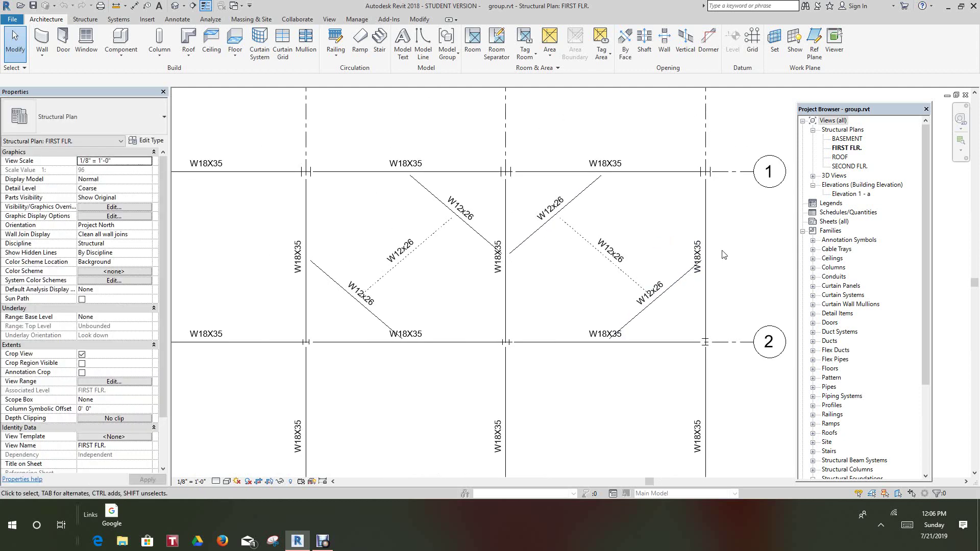
middle_drag(658, 306, 669, 440)
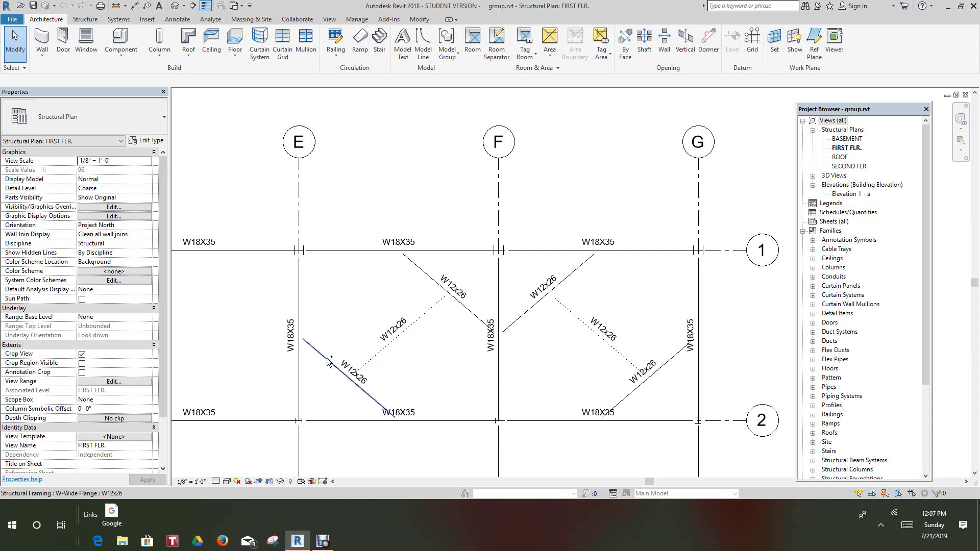
Step: Create an assembly named Interior Purlins from the six W12x26 purlins in the bays between grids E and G
click(399, 337)
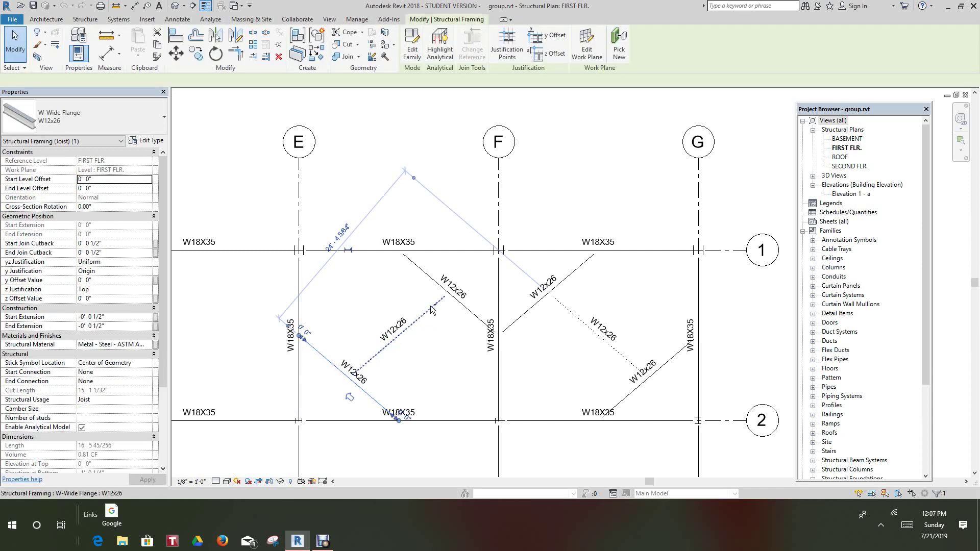
ctrl+click(427, 280)
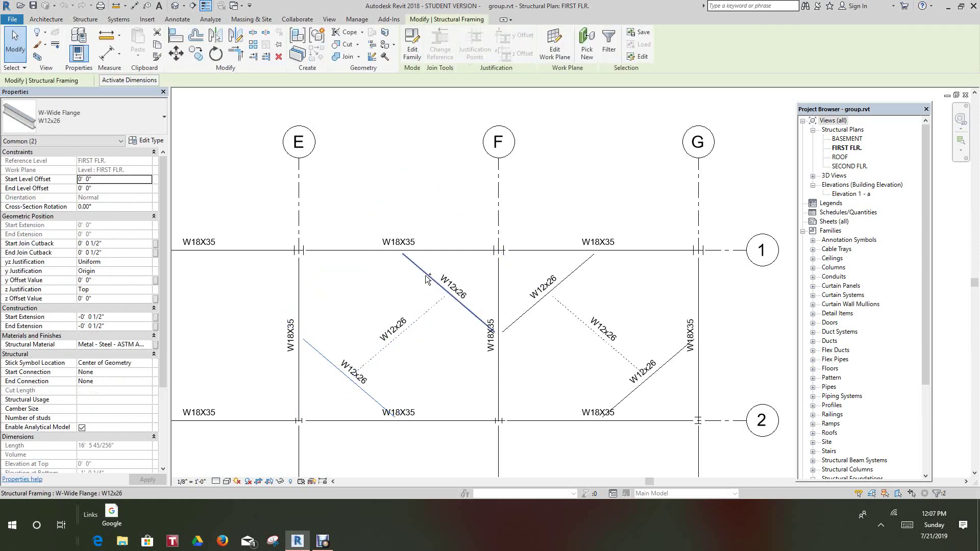
ctrl+click(530, 309)
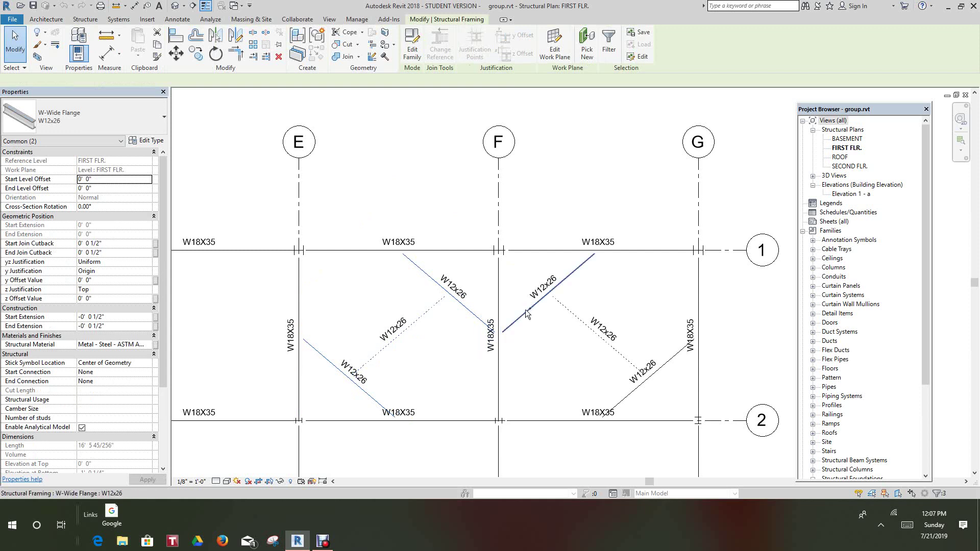
ctrl+click(572, 316)
ctrl+click(639, 388)
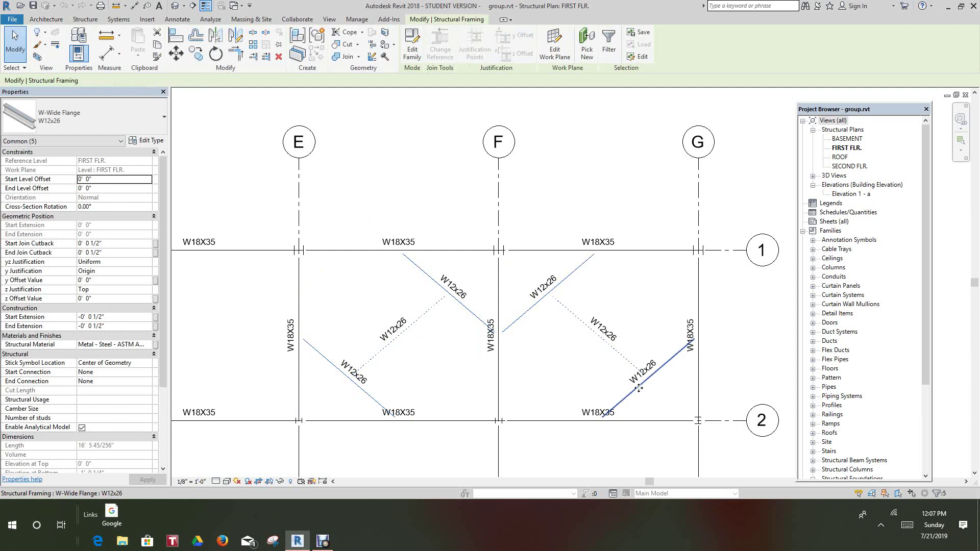
ctrl+click(640, 400)
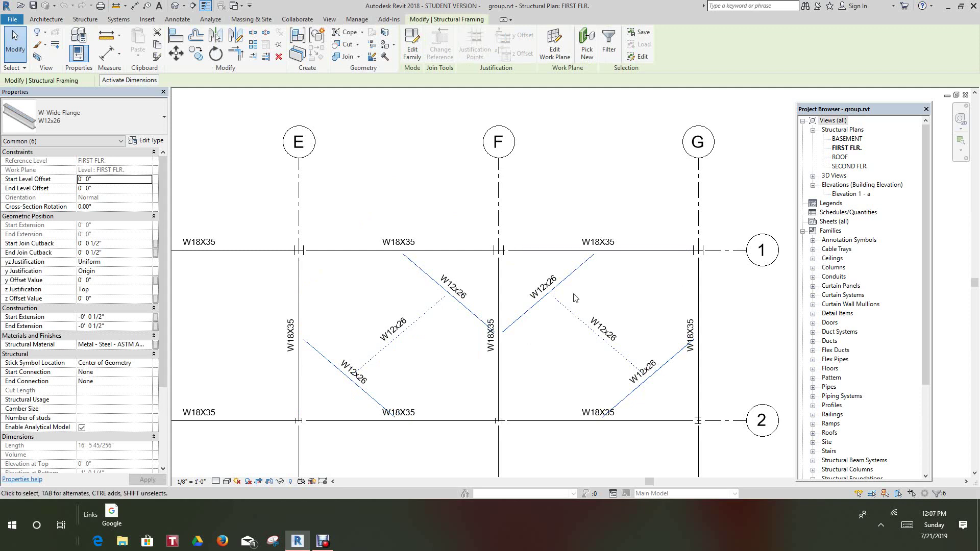
click(298, 35)
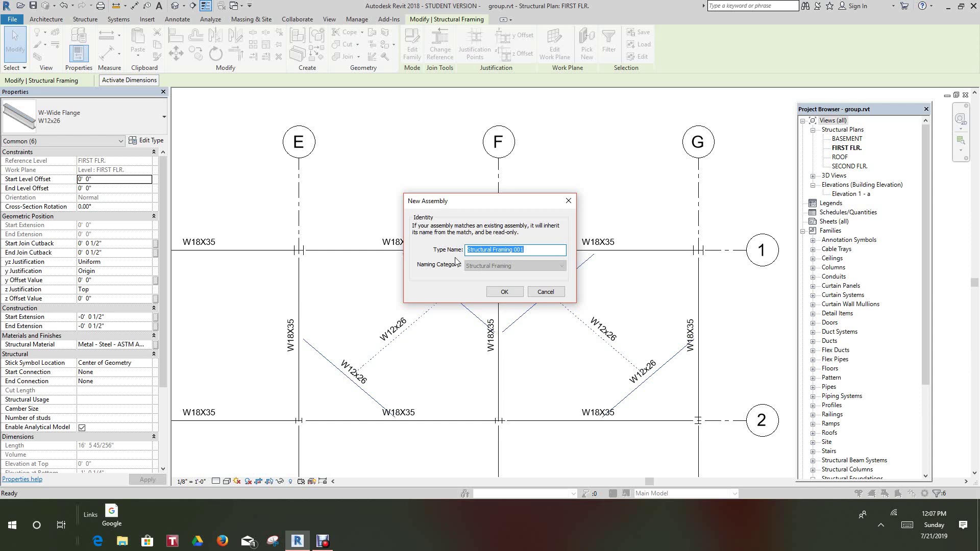
text(Interior Purlin)
click(504, 293)
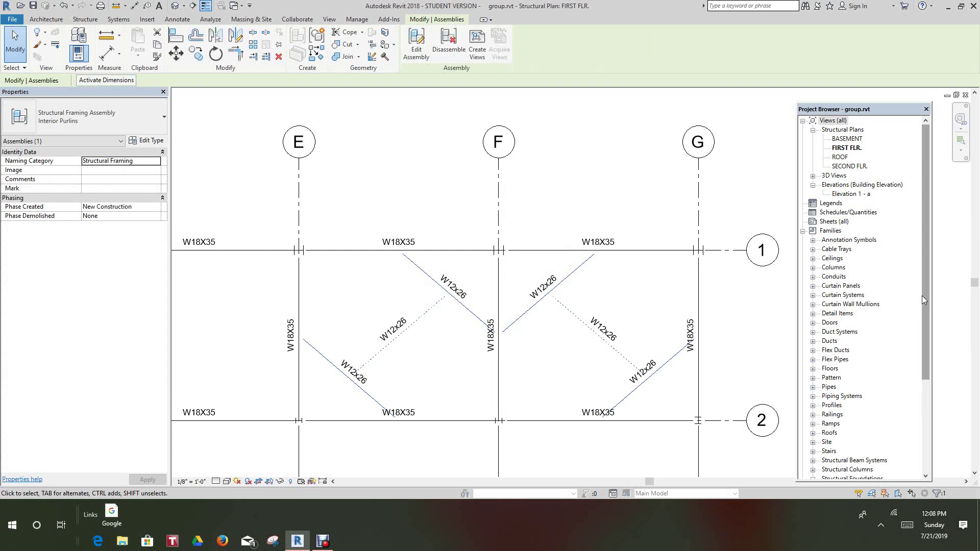
Step: Collapse the Families branch and expand Assemblies in the Project Browser to locate the new purlin assembly
scroll(922, 295, down, 2)
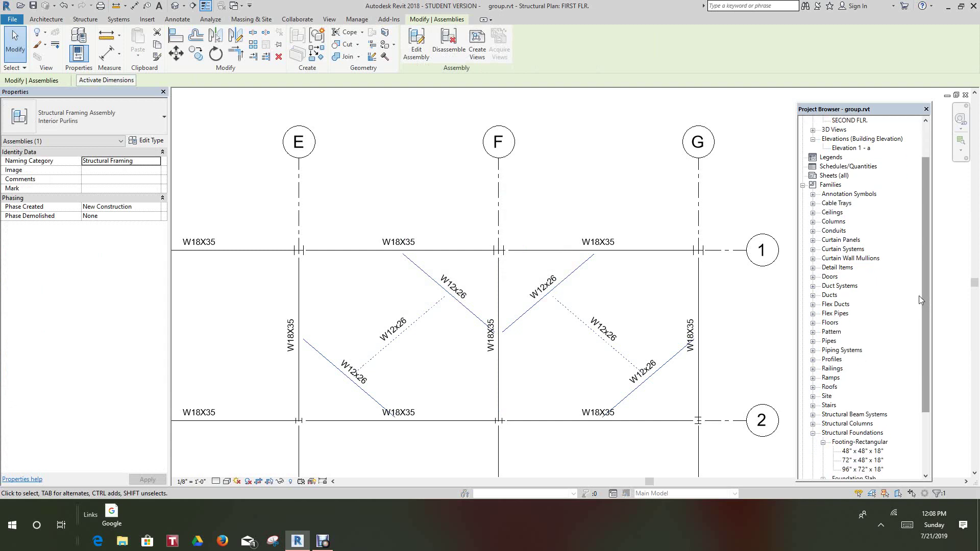
click(804, 187)
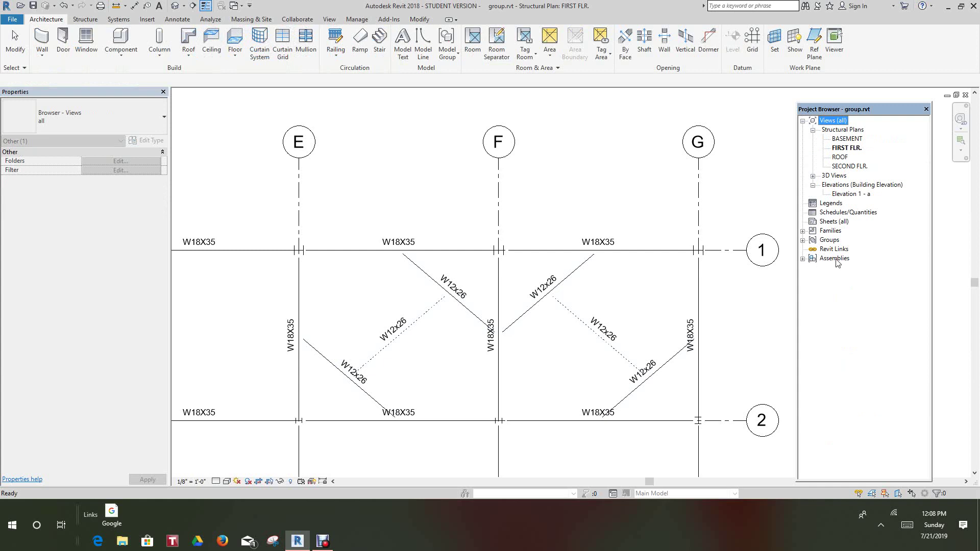
click(803, 259)
Step: Start copying the Interior Purlins assembly with multiple copies enabled, using the intersection of grids F and 1 as base point
scroll(781, 317, down, 1)
scroll(766, 322, down, 1)
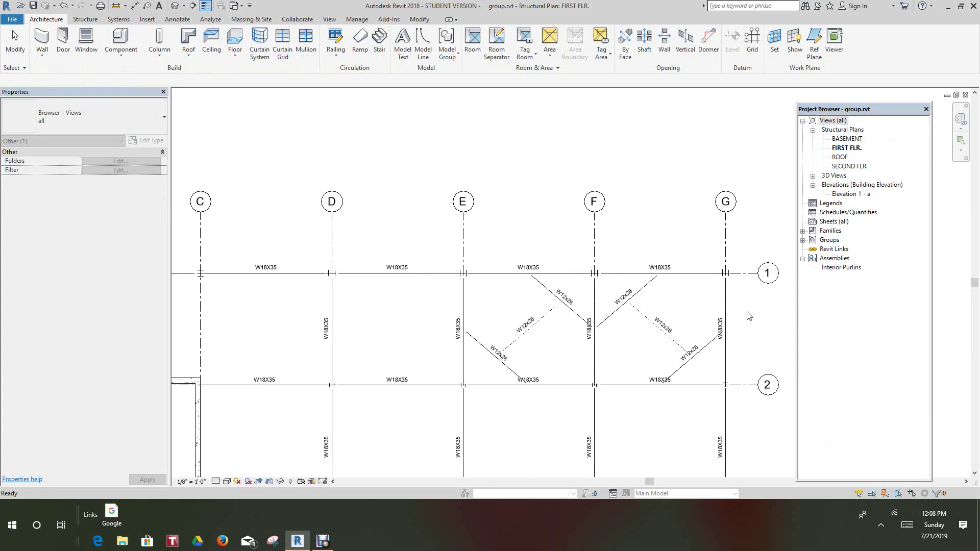
click(743, 309)
scroll(730, 302, down, 2)
middle_drag(728, 300, 699, 258)
key(Escape)
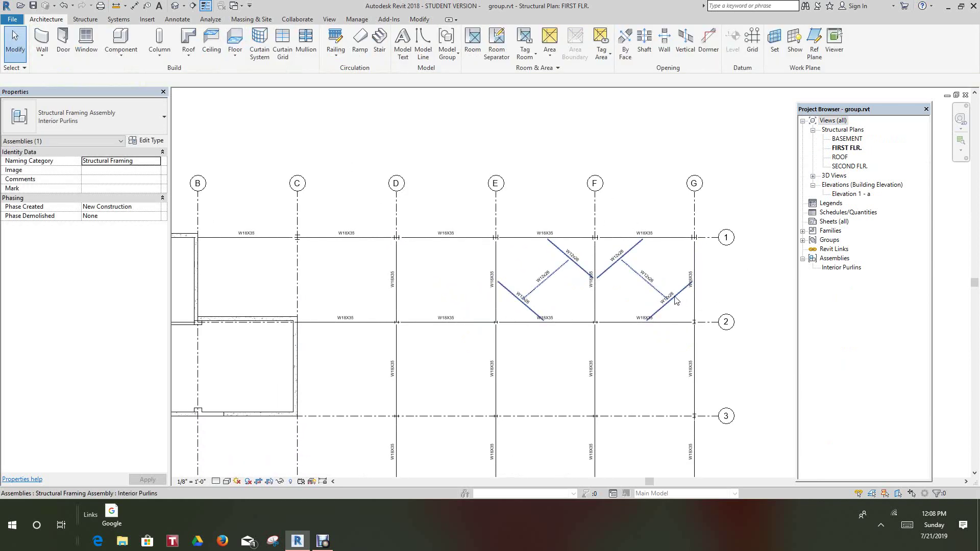
click(675, 300)
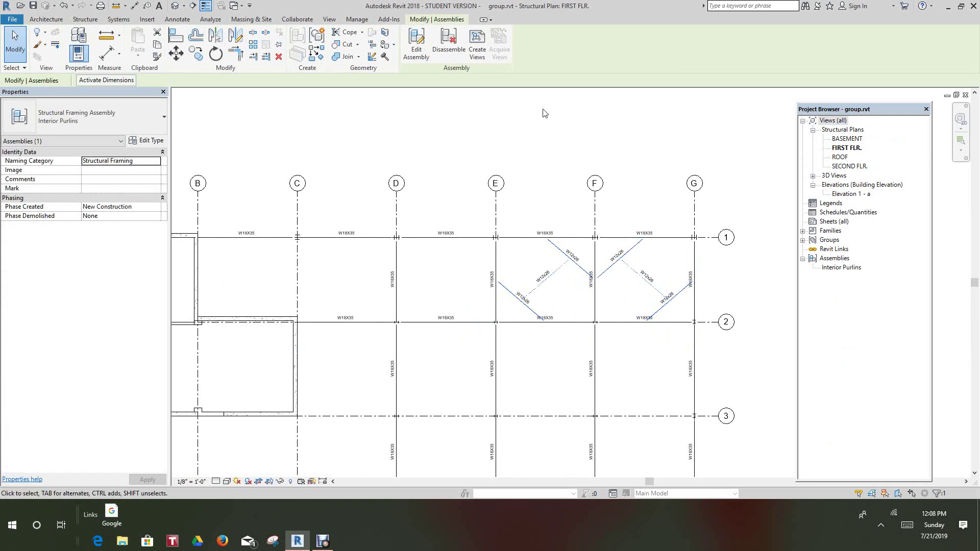
click(199, 55)
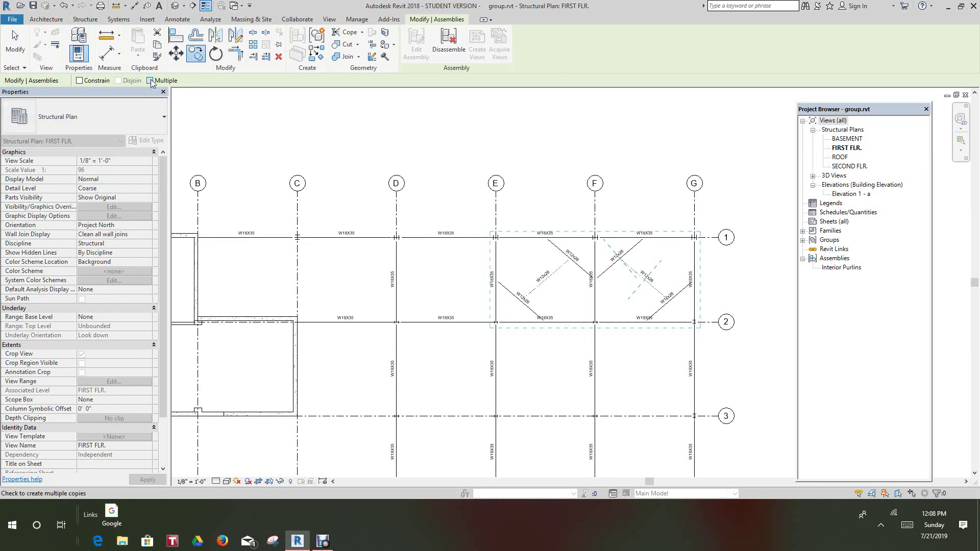
click(150, 80)
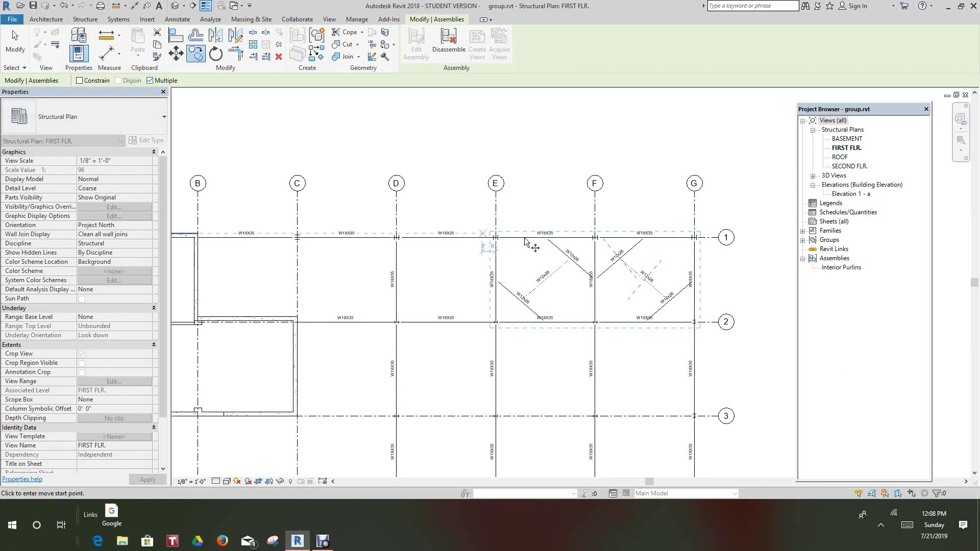
click(632, 254)
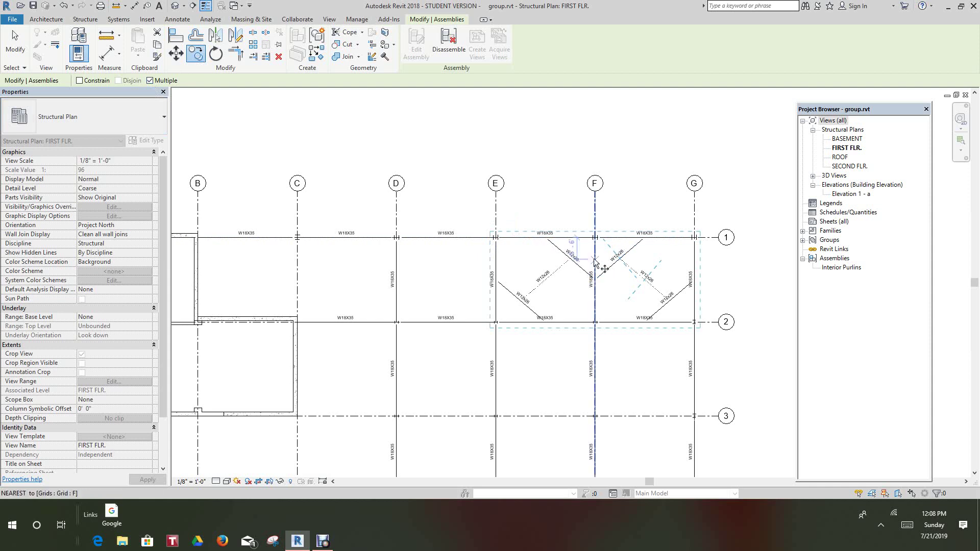
scroll(595, 262, up, 3)
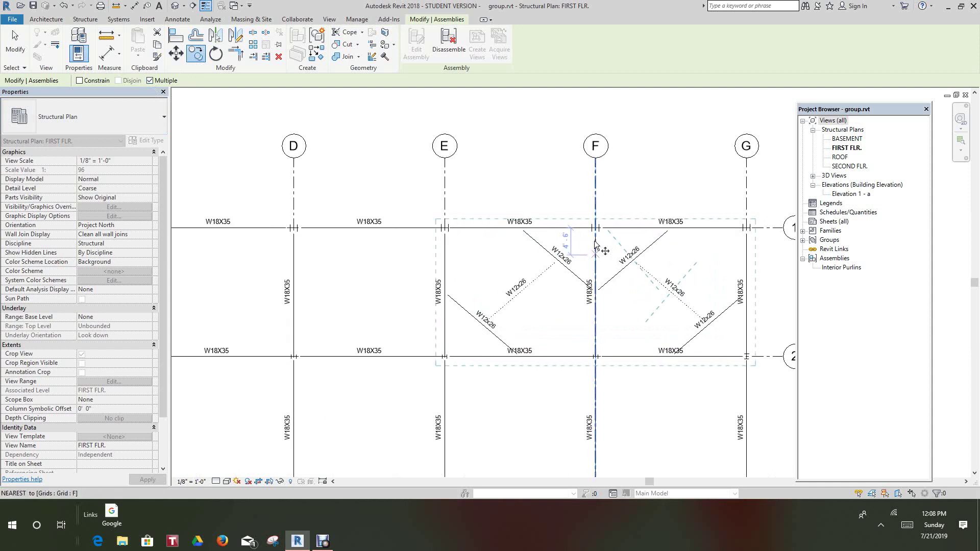
scroll(594, 240, up, 2)
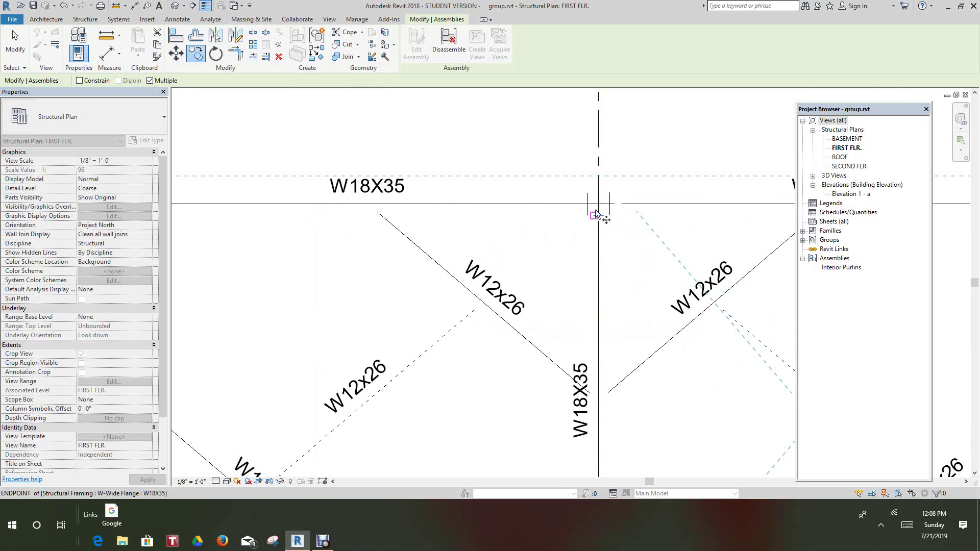
click(598, 205)
Step: Place a copy of the purlin assembly at the intersection of grids D and 1
scroll(379, 247, down, 5)
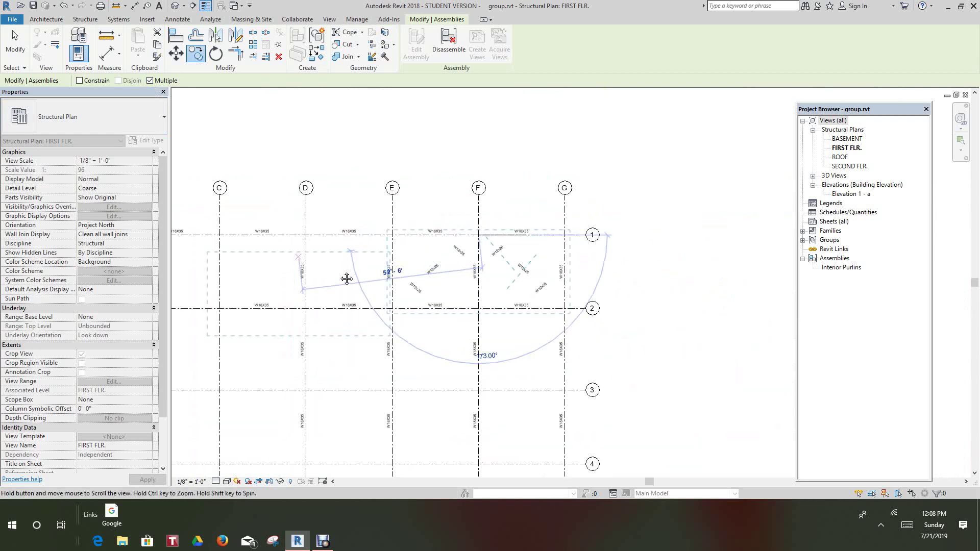
scroll(347, 277, down, 1)
scroll(353, 270, up, 4)
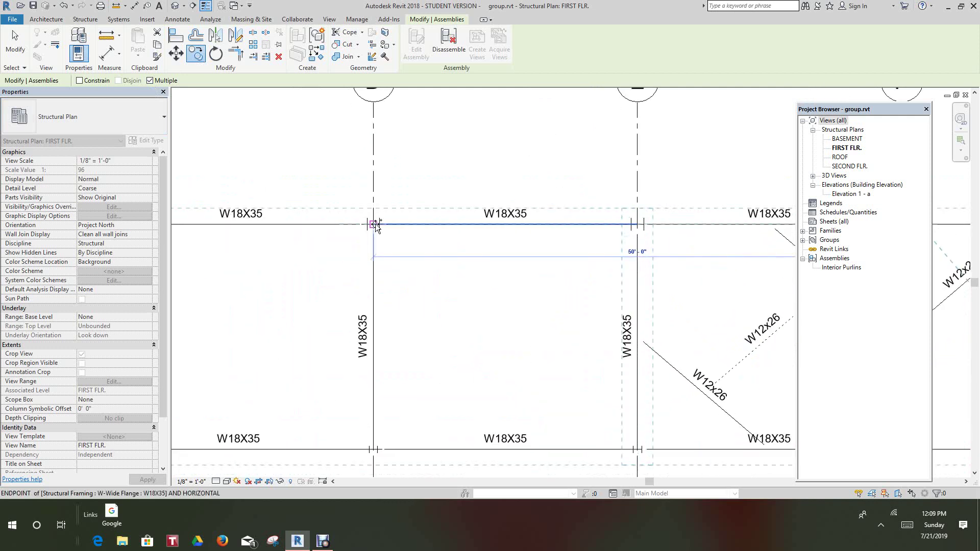
click(374, 224)
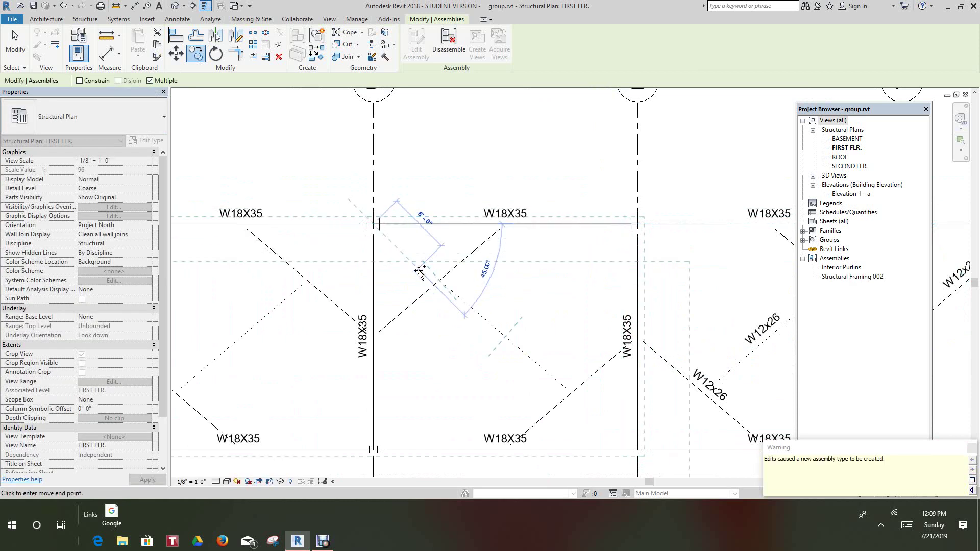
Step: Place another copy of the purlin assembly at the intersection of grids D and 3
scroll(419, 272, down, 5)
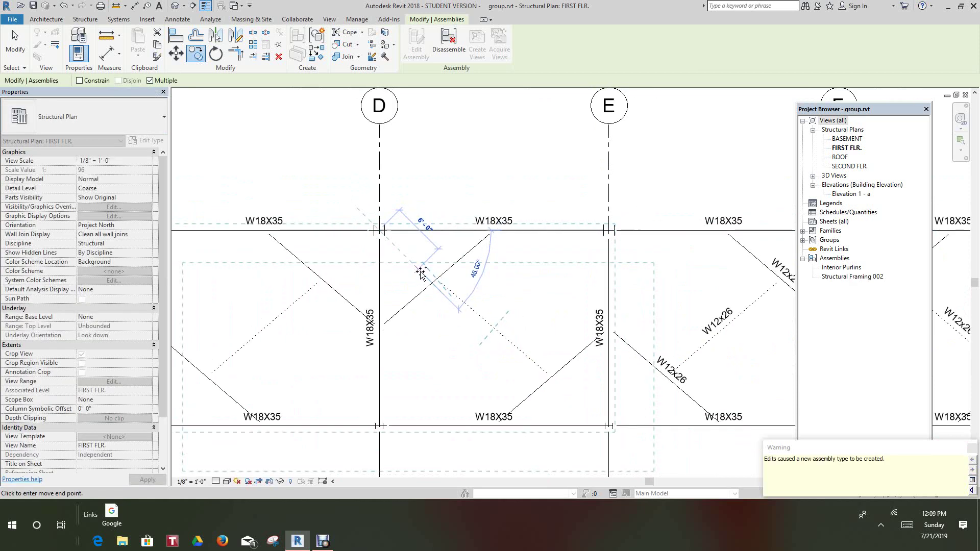
scroll(516, 314, down, 1)
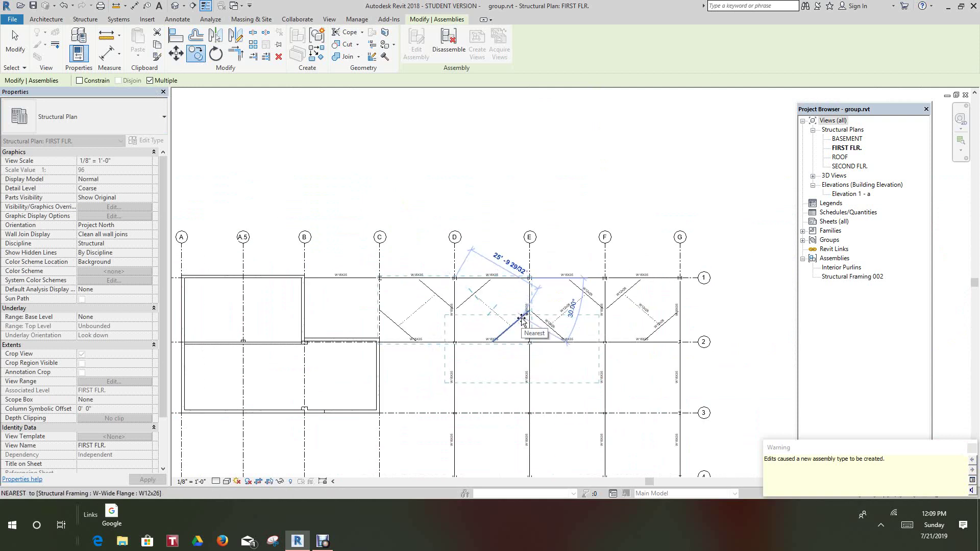
scroll(517, 324, down, 2)
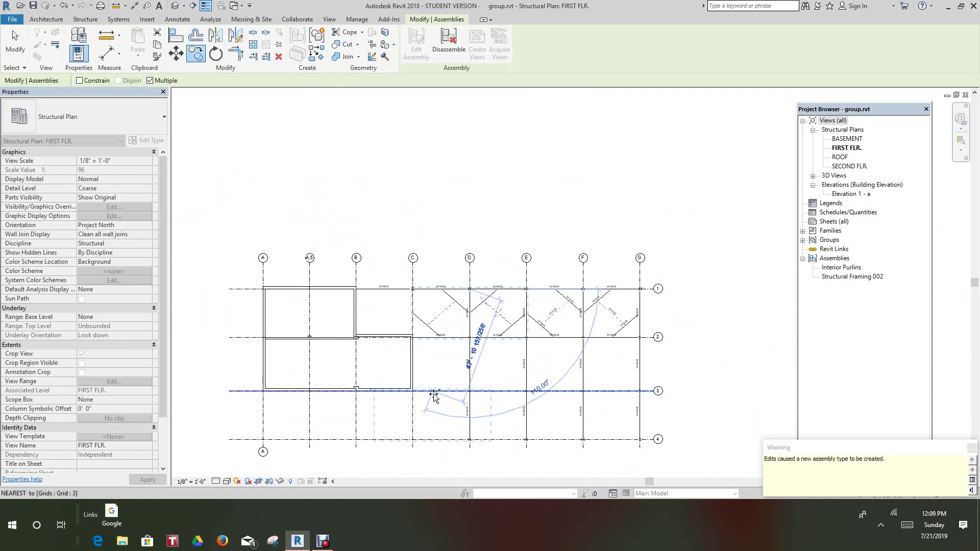
scroll(432, 399, up, 5)
scroll(432, 399, up, 3)
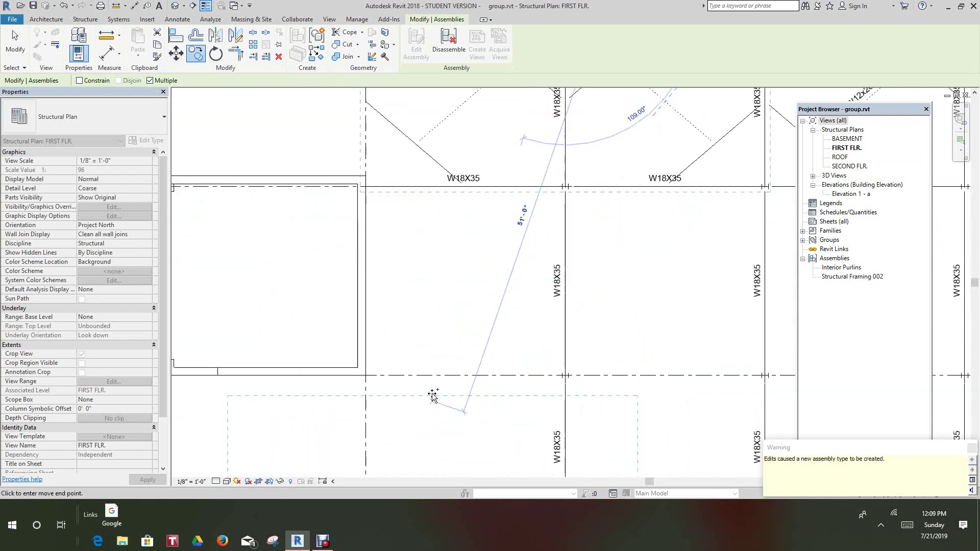
scroll(521, 383, up, 4)
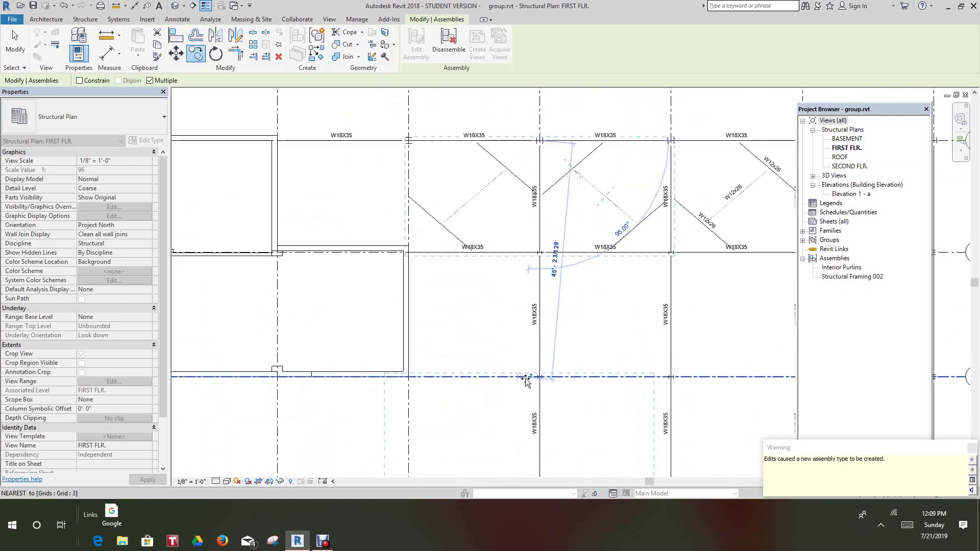
scroll(549, 380, up, 3)
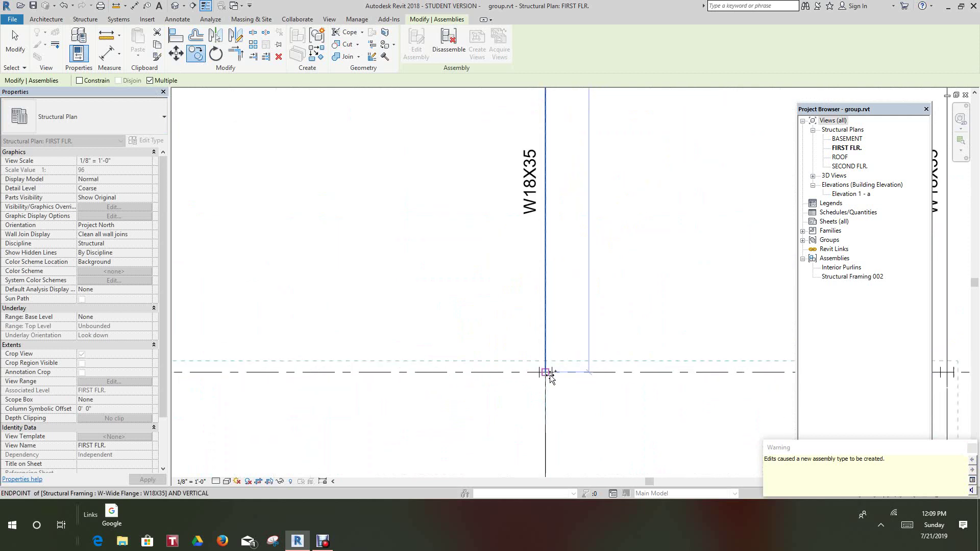
click(546, 376)
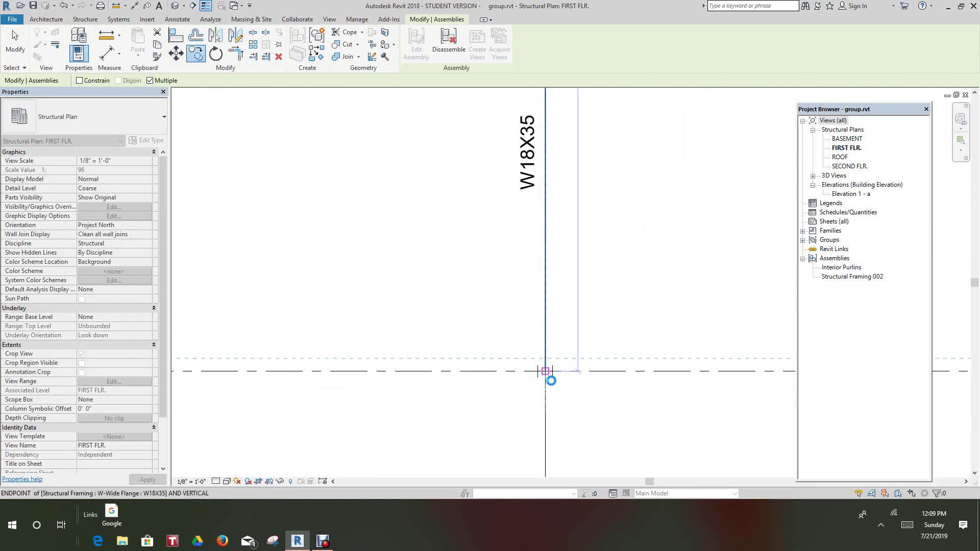
Step: Place a further copy of the purlin assembly at the intersection of grids F and 3
scroll(582, 382, down, 4)
scroll(582, 383, down, 5)
click(582, 381)
scroll(657, 399, up, 6)
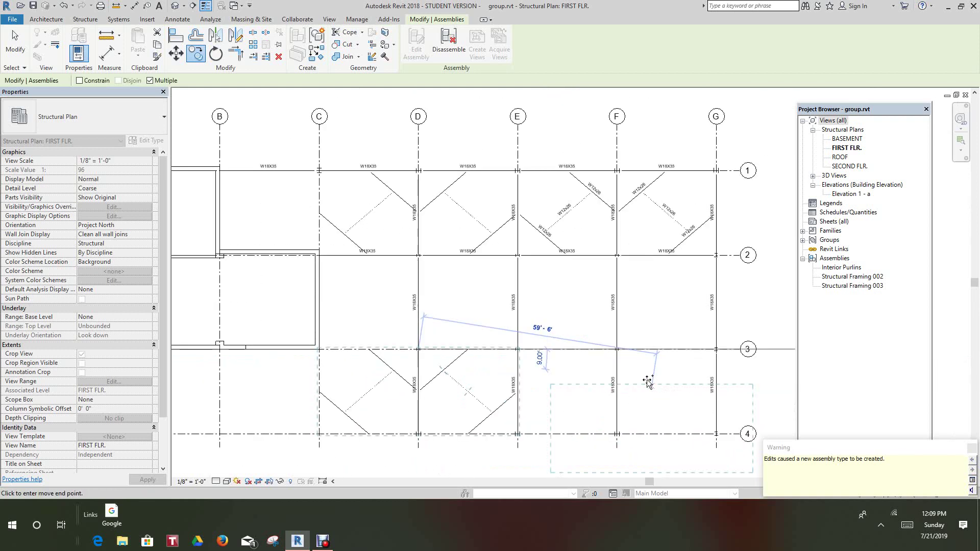
scroll(631, 363, up, 3)
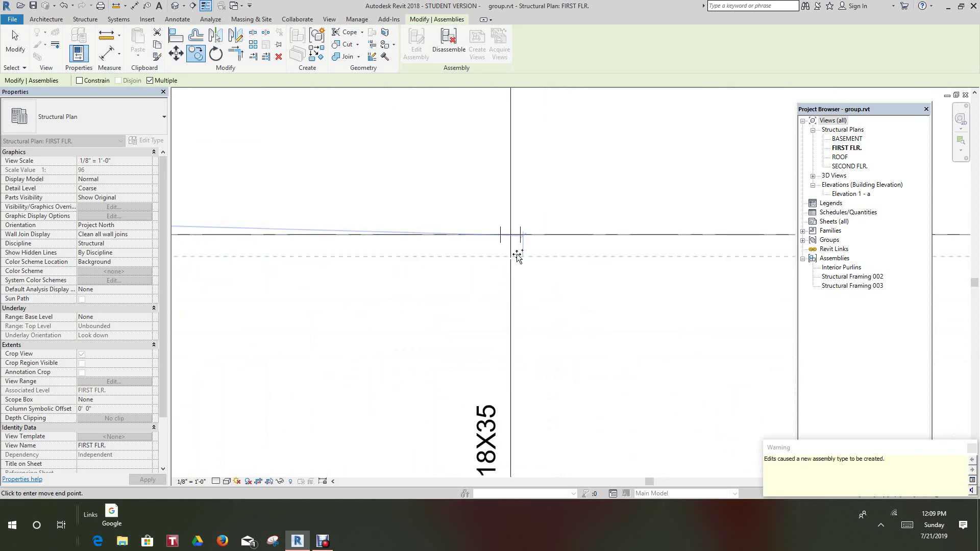
click(511, 235)
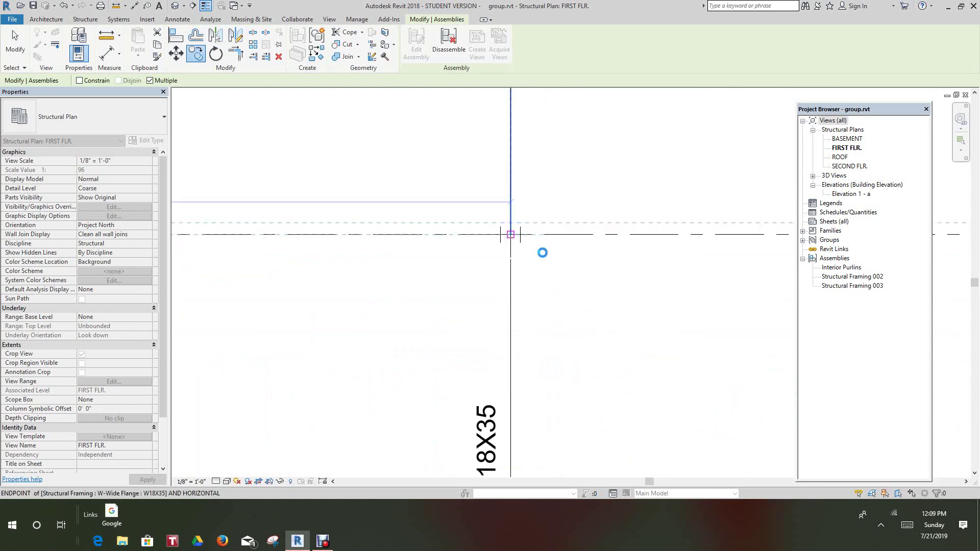
Step: End the multiple copying of the purlin assembly and bring all four copied bays between grids C and G into view
key(c)
key(c)
click(547, 258)
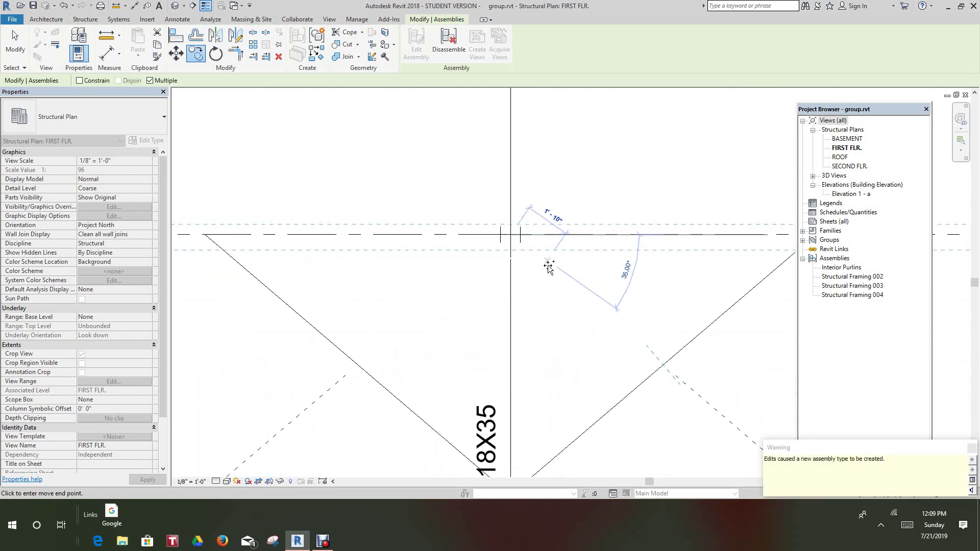
scroll(547, 263, down, 1)
scroll(548, 266, down, 2)
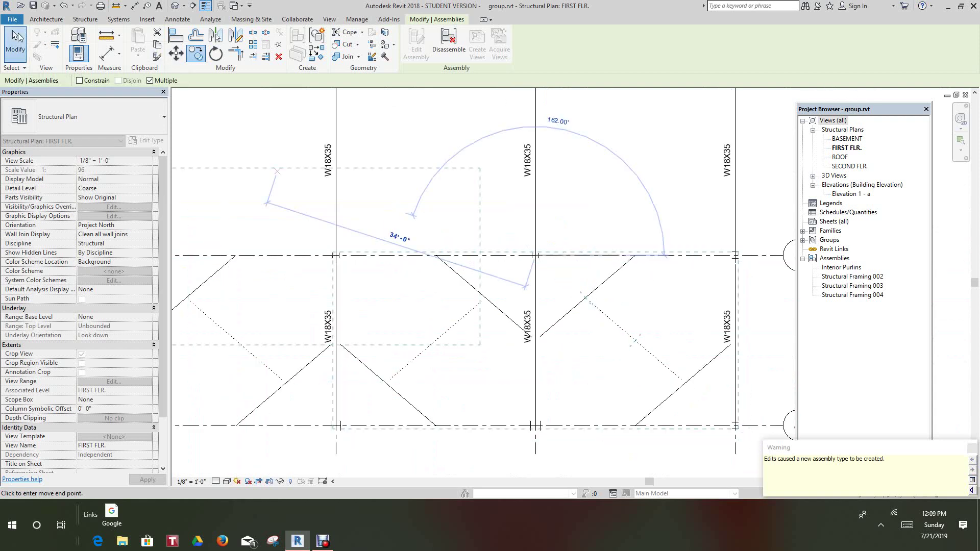
click(15, 40)
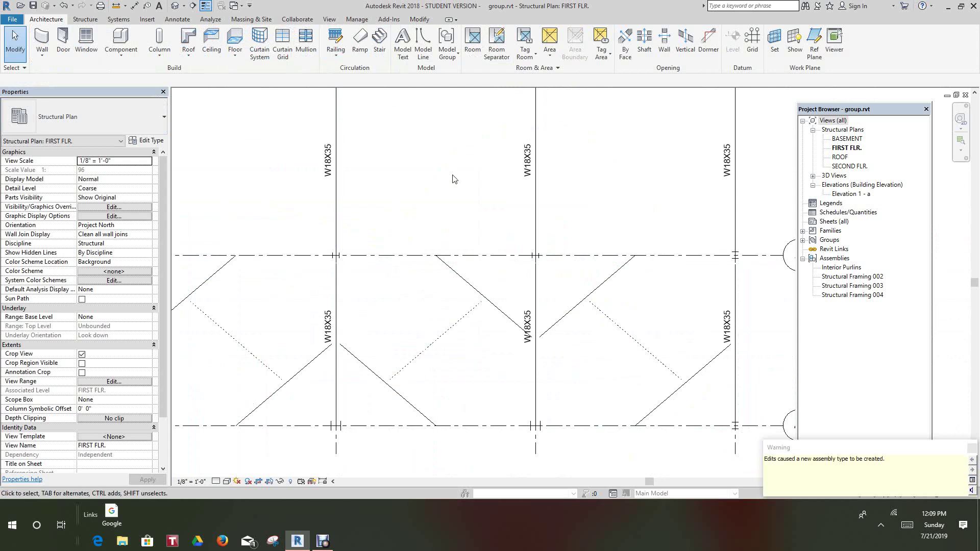
scroll(480, 203, down, 3)
middle_drag(480, 203, 472, 322)
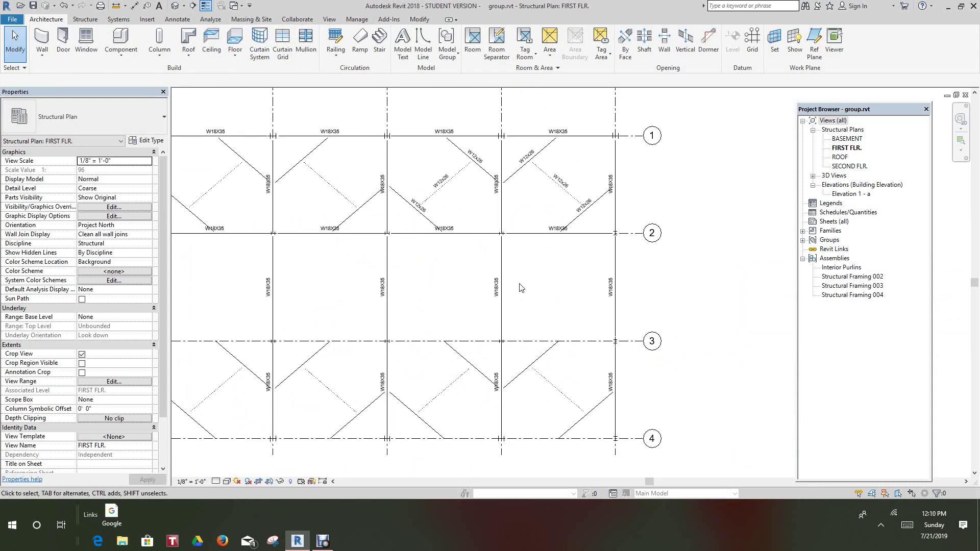
scroll(519, 285, down, 1)
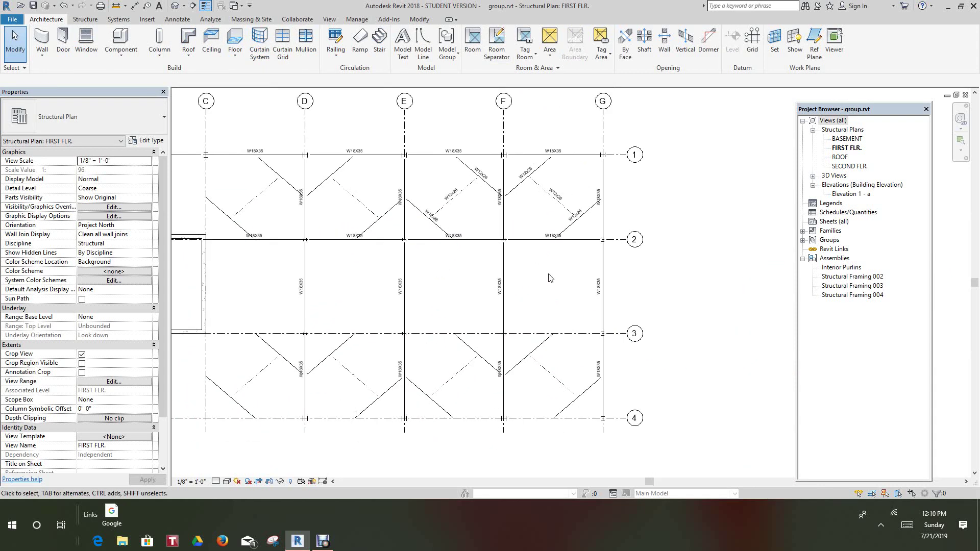
Step: Rename the Interior Purlins assembly as C1-E2 in the project browser
click(824, 271)
right_click(830, 270)
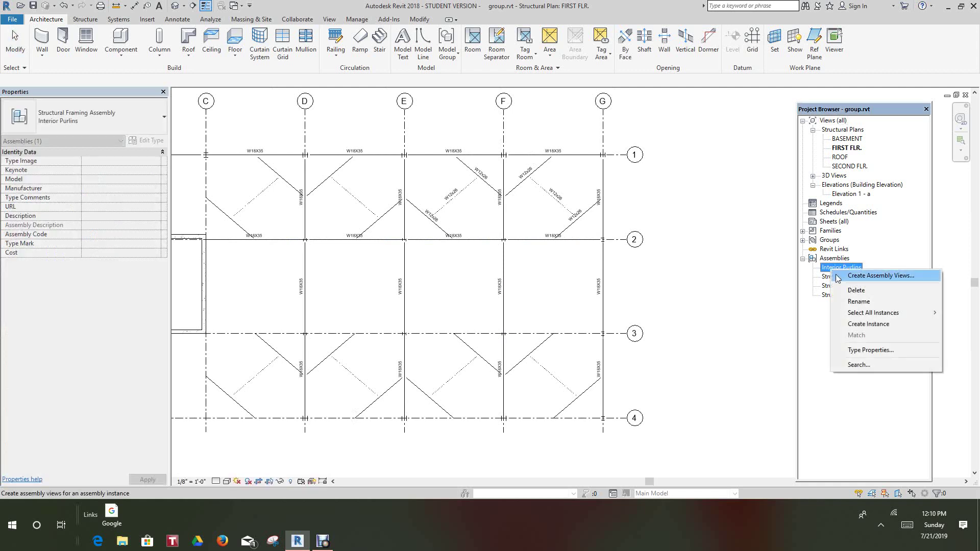
click(858, 301)
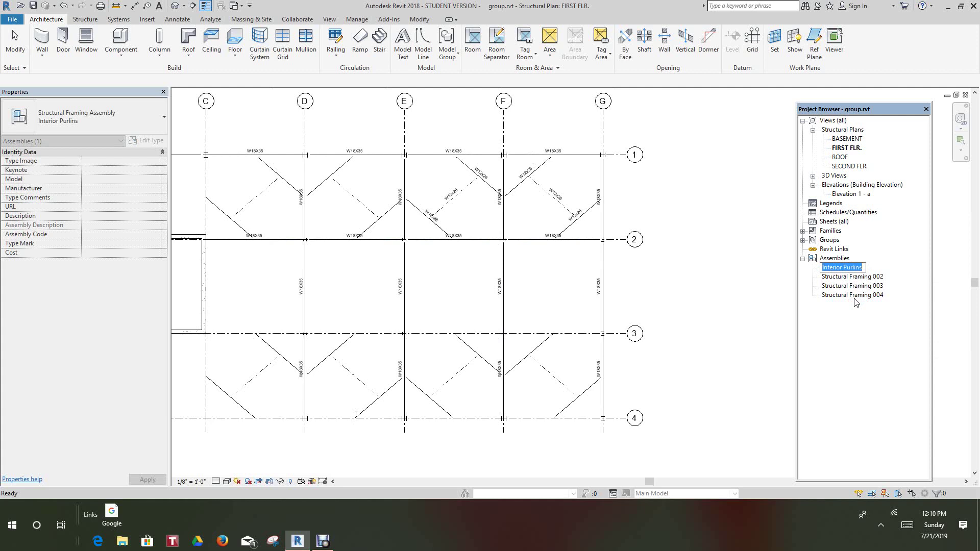
text(C1-)
text(E2)
key(Return)
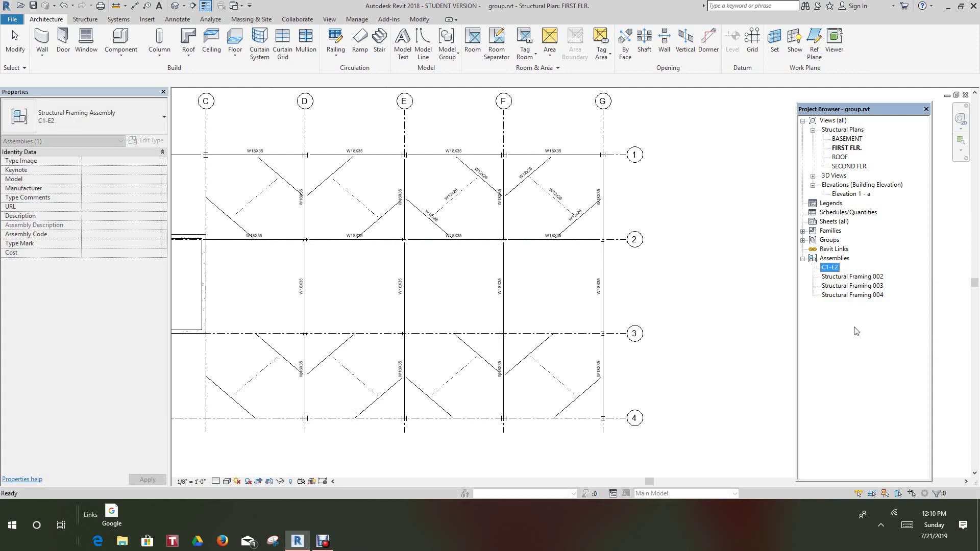
Step: Rename the Structural Framing 002 assembly as C3-E4
click(863, 278)
right_click(864, 280)
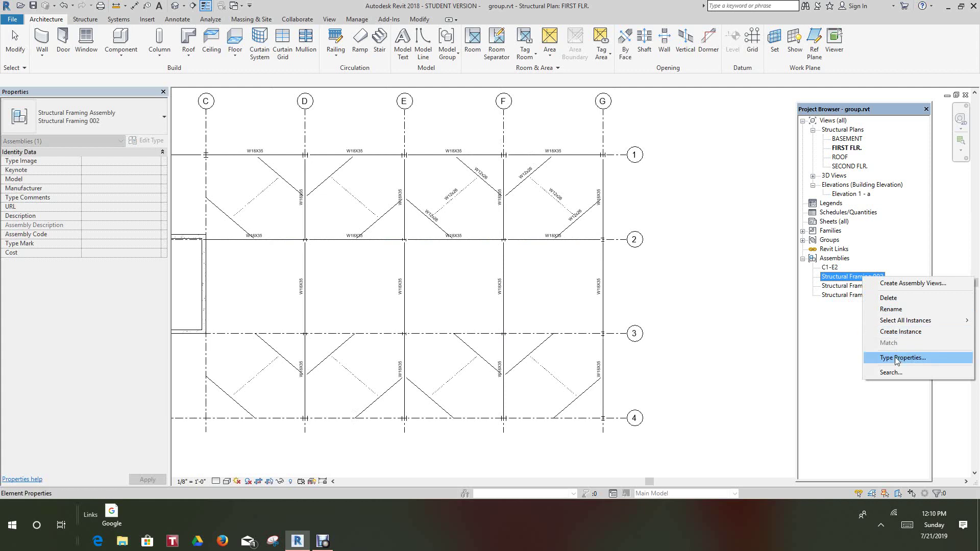
click(890, 310)
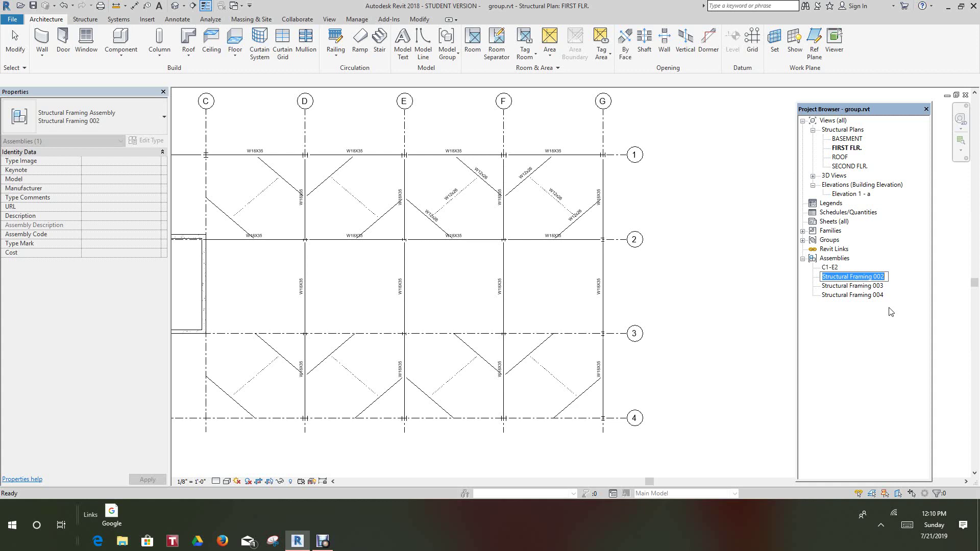
text(C)
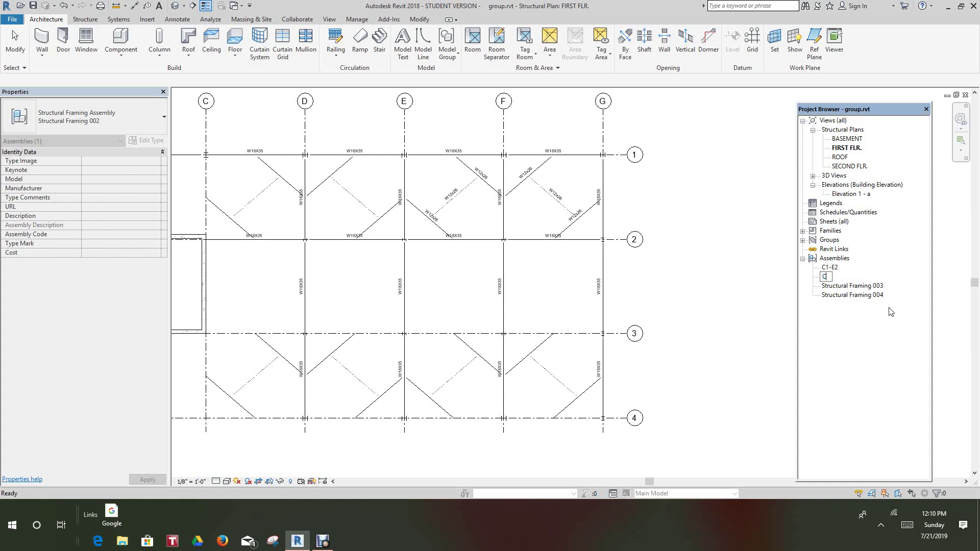
text(3-Ee)
key(BackSpace)
Step: Rename the Structural Framing 003 assembly as E1-G2
right_click(857, 289)
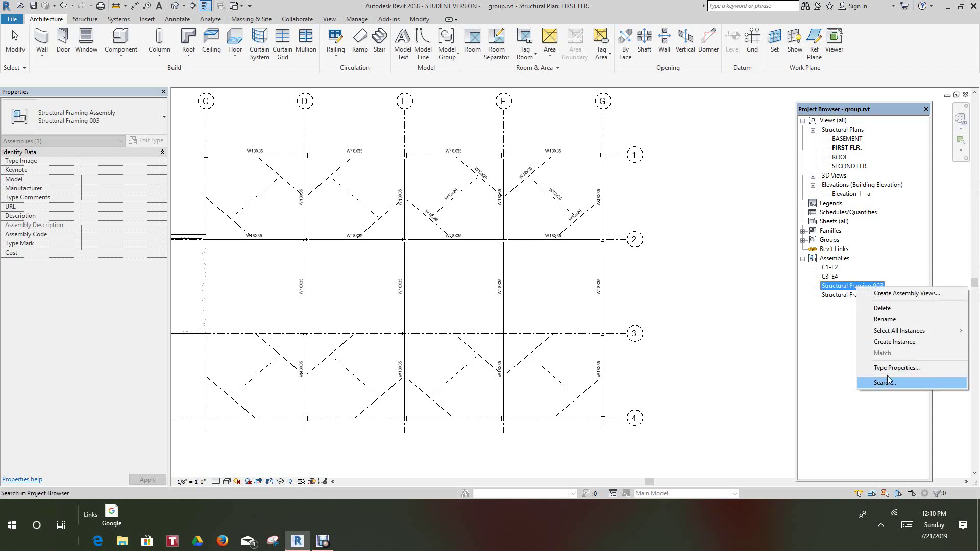
click(886, 320)
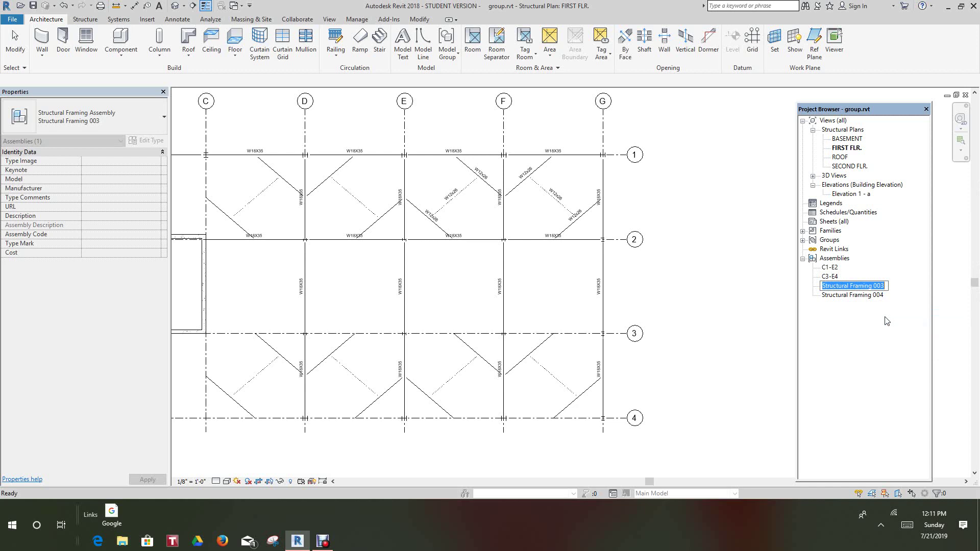
text(E1)
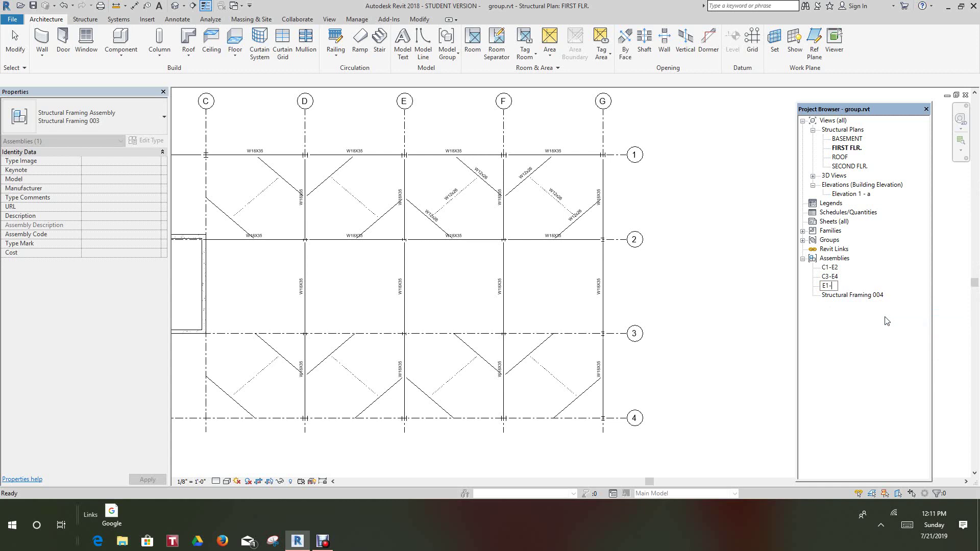
text(-G2)
Step: Rename the Structural Framing 004 assembly as E3-G4
click(845, 297)
right_click(846, 300)
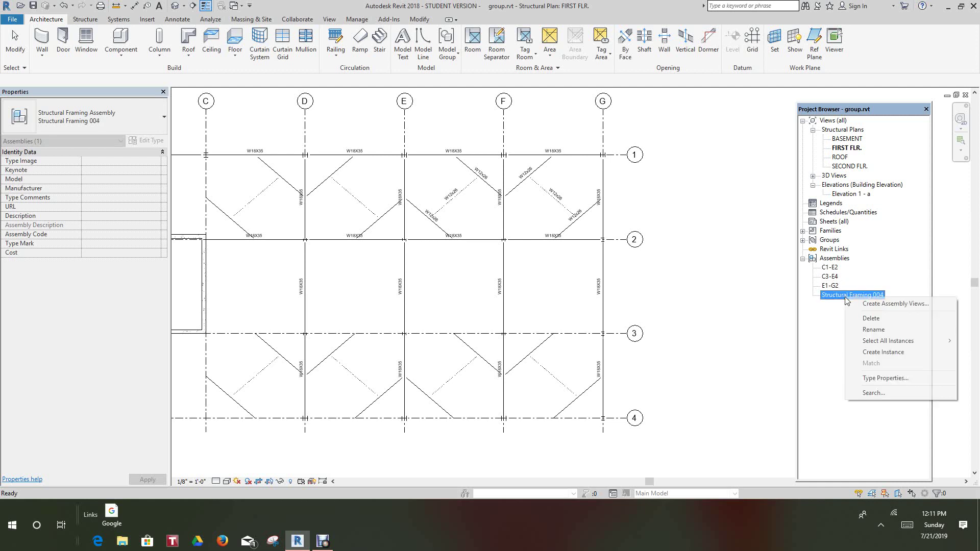
click(876, 331)
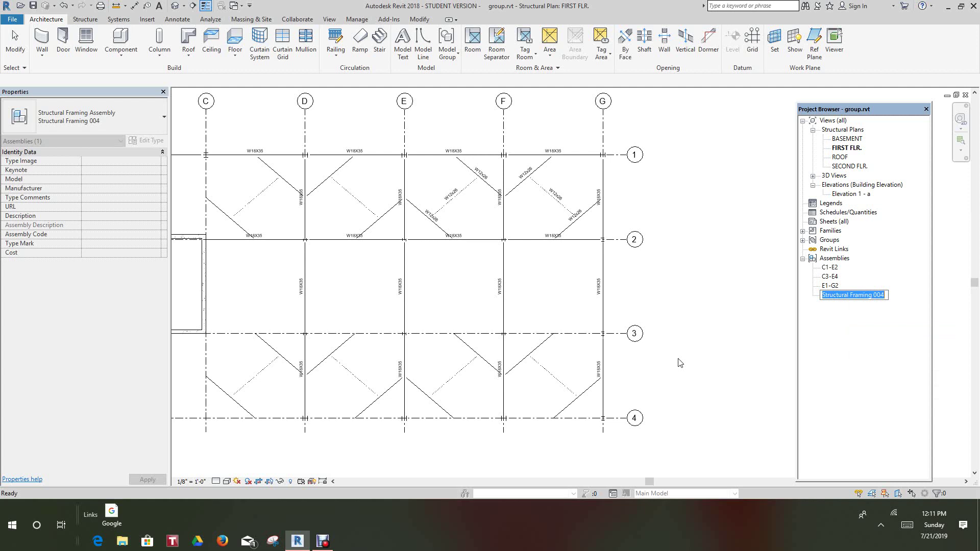
text(E3-G4)
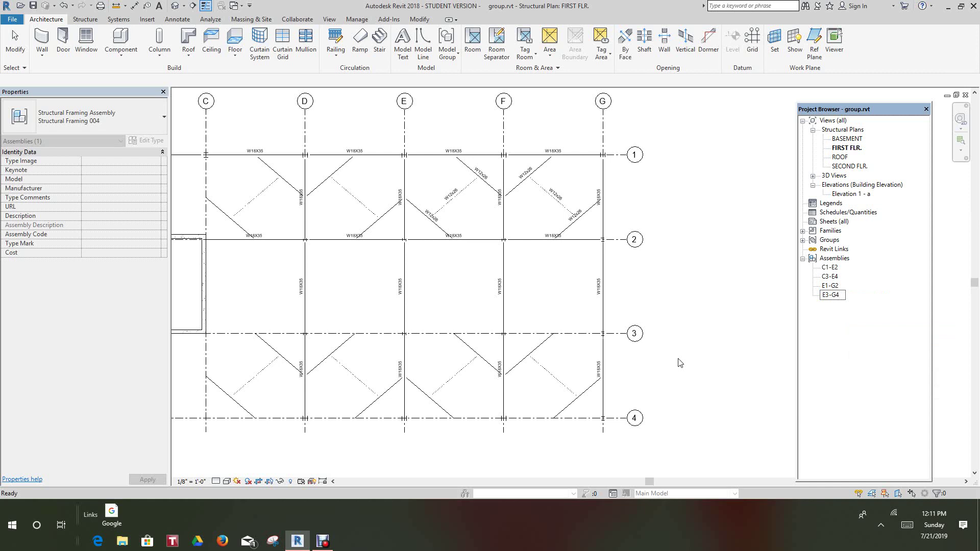
click(835, 399)
click(756, 341)
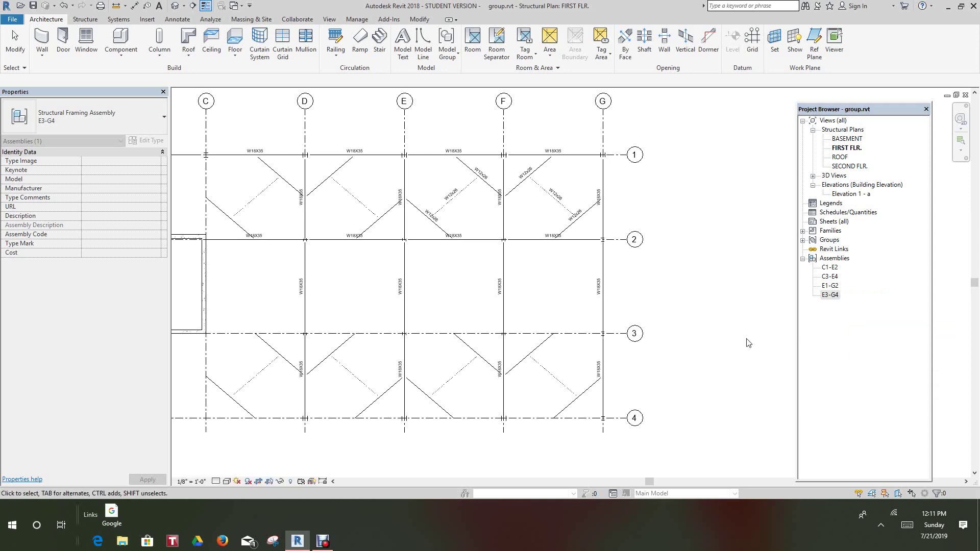
Step: Check in the first floor plan which assembly name belongs to each group of purlins
middle_drag(717, 310, 755, 354)
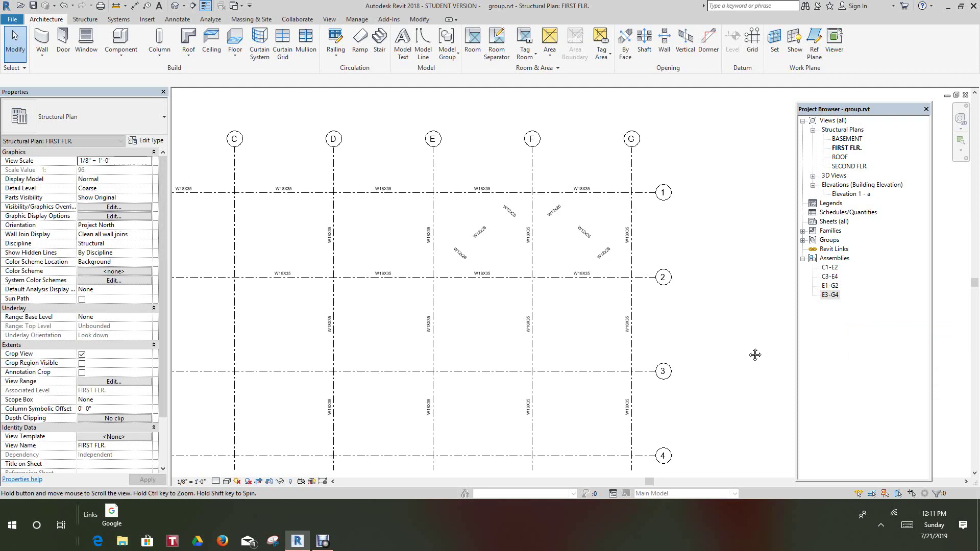
click(616, 263)
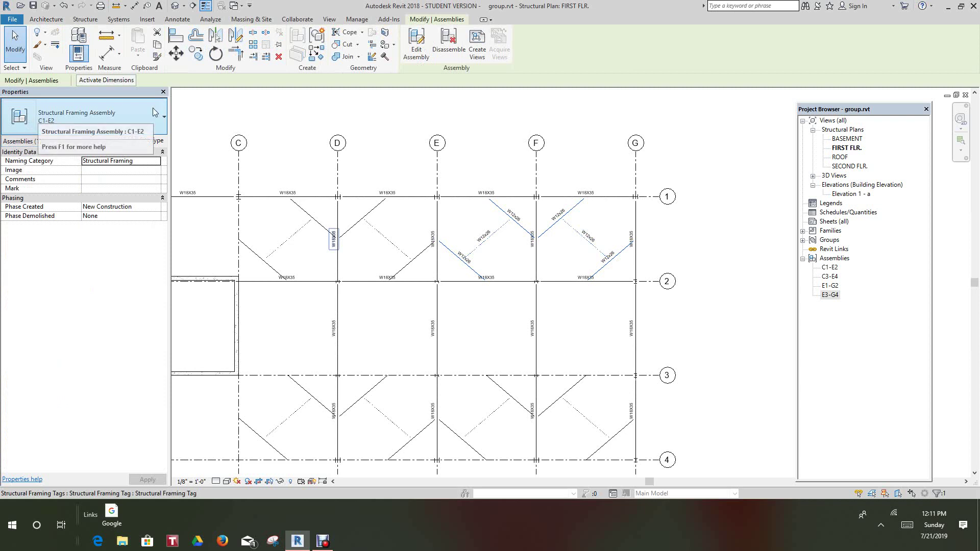
click(270, 113)
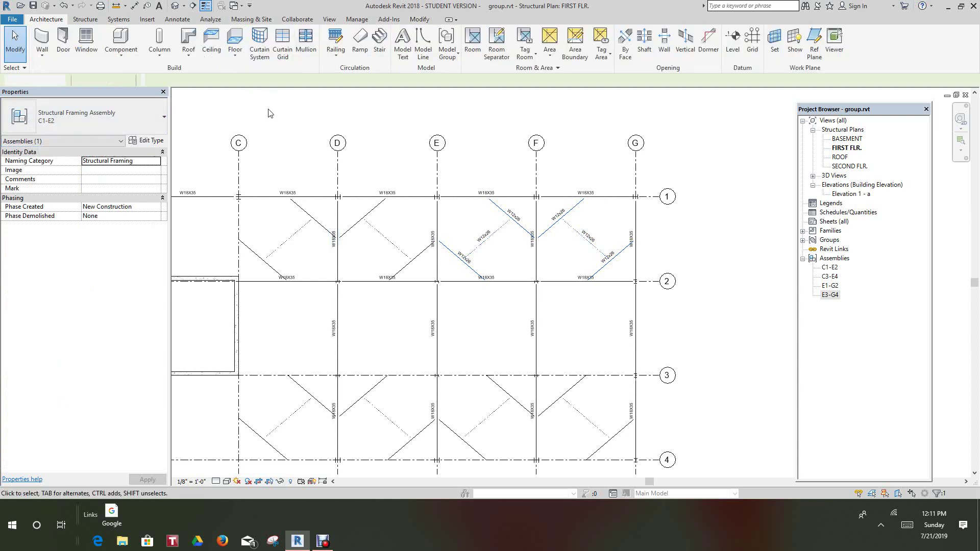
click(292, 238)
click(285, 163)
scroll(293, 153, down, 1)
scroll(306, 357, up, 3)
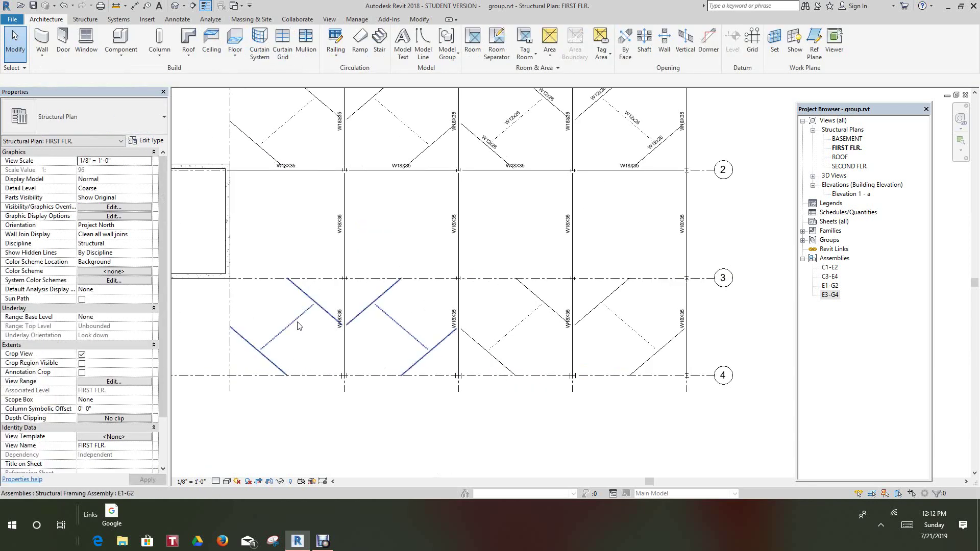
scroll(299, 325, down, 2)
middle_drag(310, 351, 309, 356)
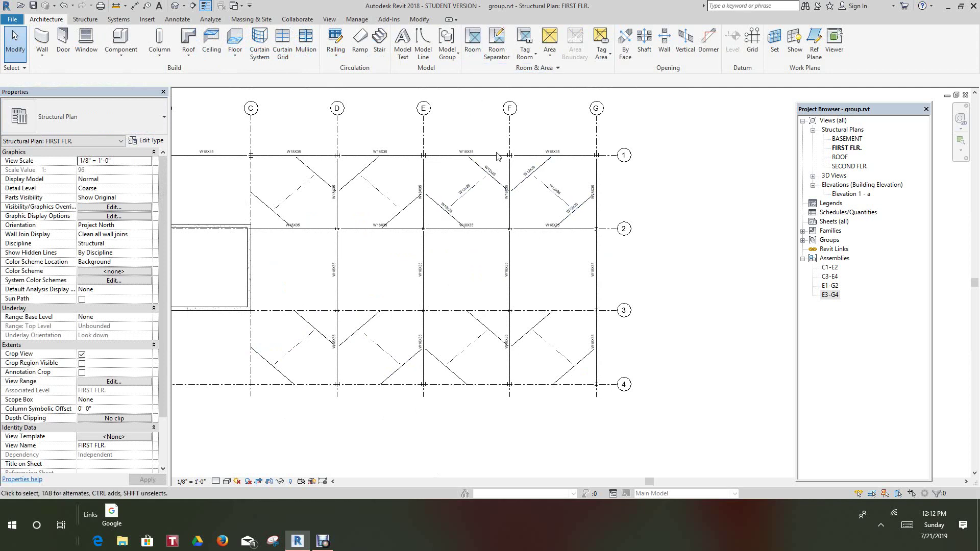
scroll(538, 218, up, 2)
scroll(547, 217, down, 1)
middle_drag(548, 213, 564, 229)
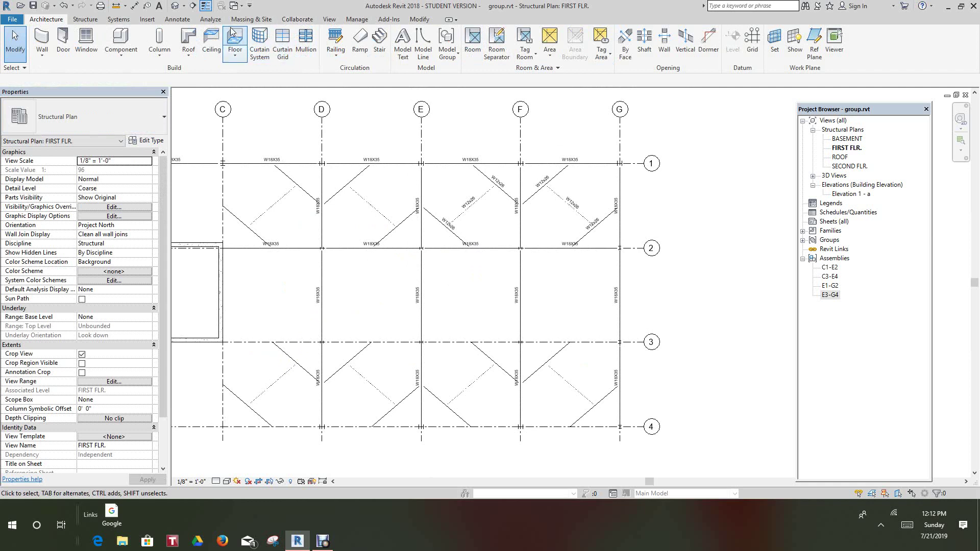
Step: Tag all untagged structural framing in the current view with the Structural Framing Tag, horizontal and without leaders
click(178, 20)
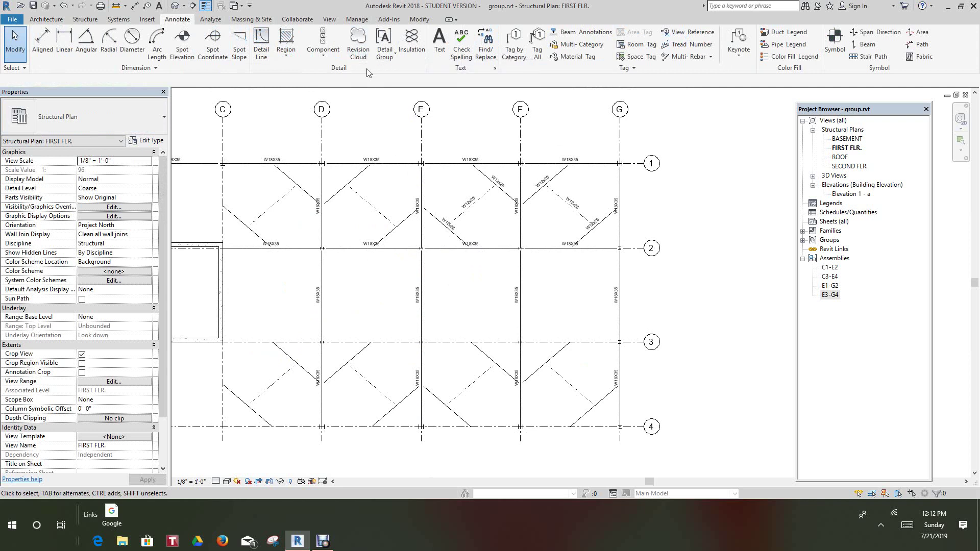
click(537, 49)
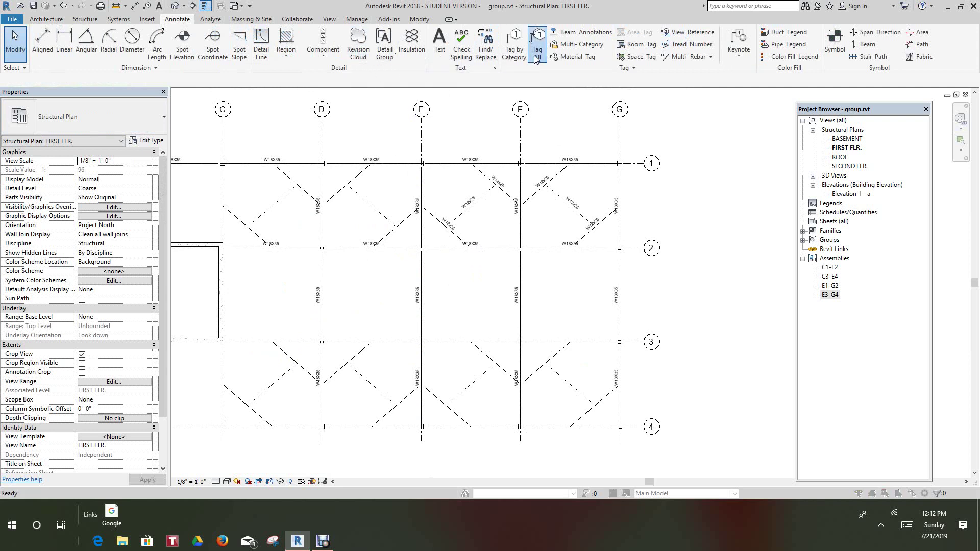
click(637, 207)
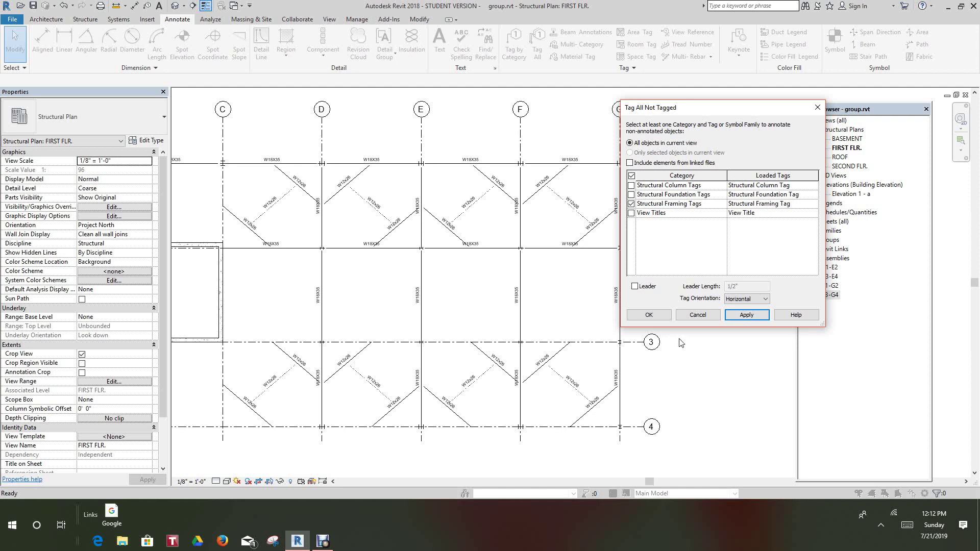
click(656, 318)
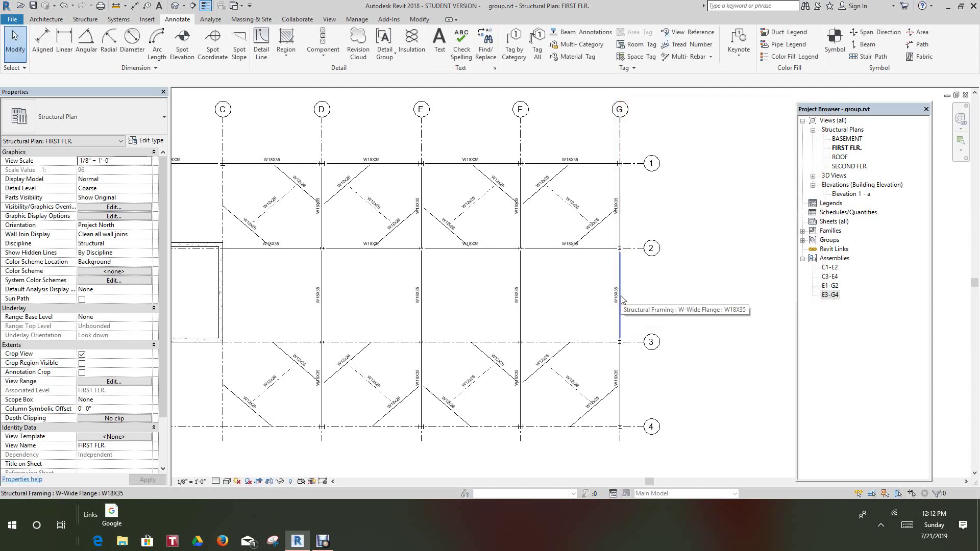
scroll(681, 332, up, 3)
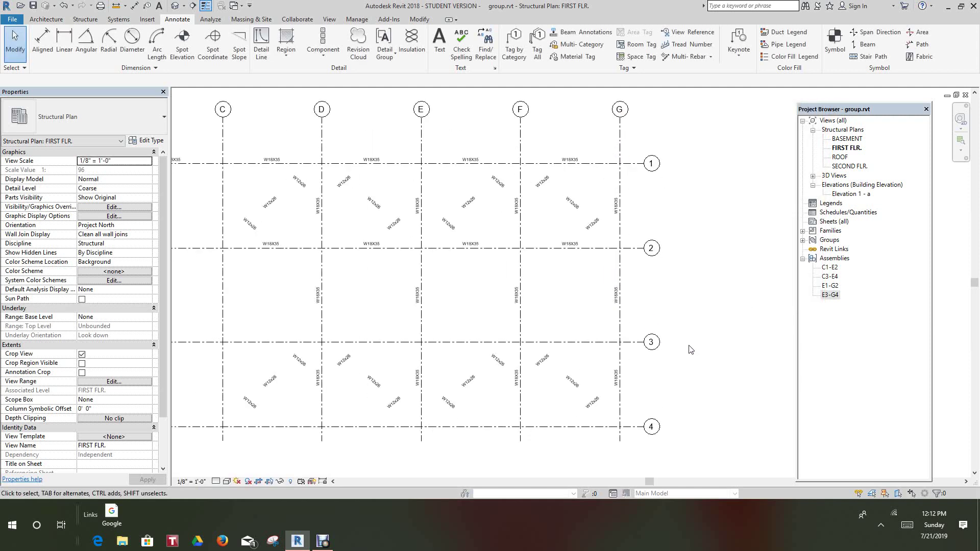
middle_drag(724, 337, 741, 293)
scroll(633, 396, up, 3)
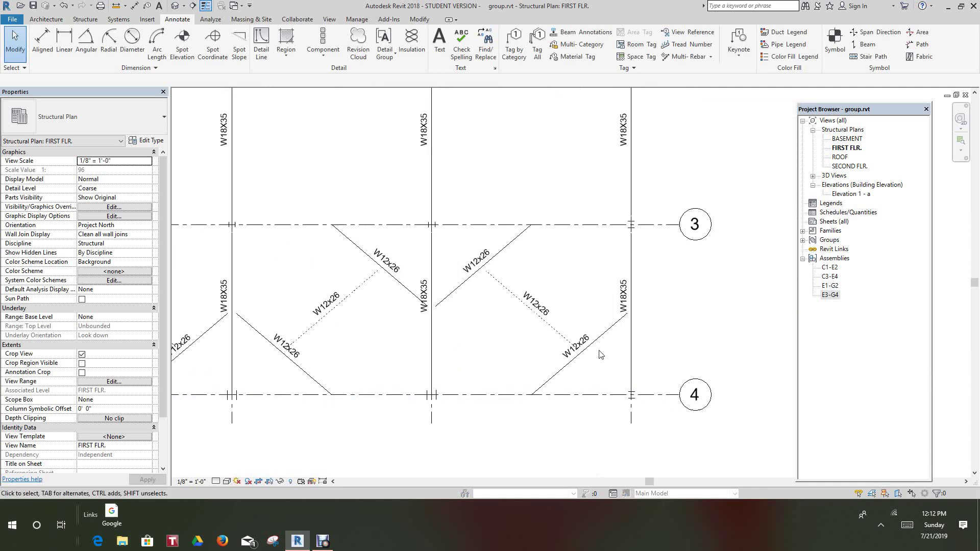
double_click(598, 343)
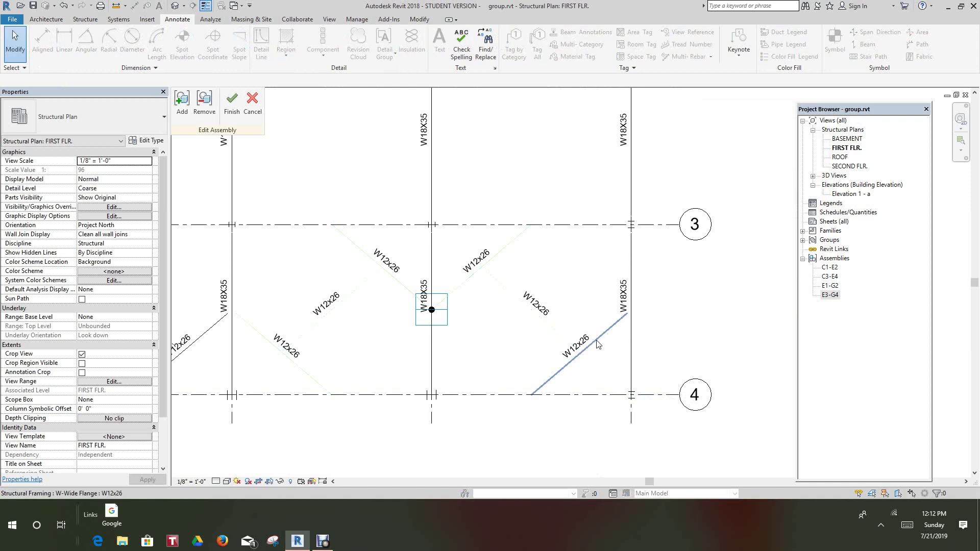
scroll(652, 331, down, 3)
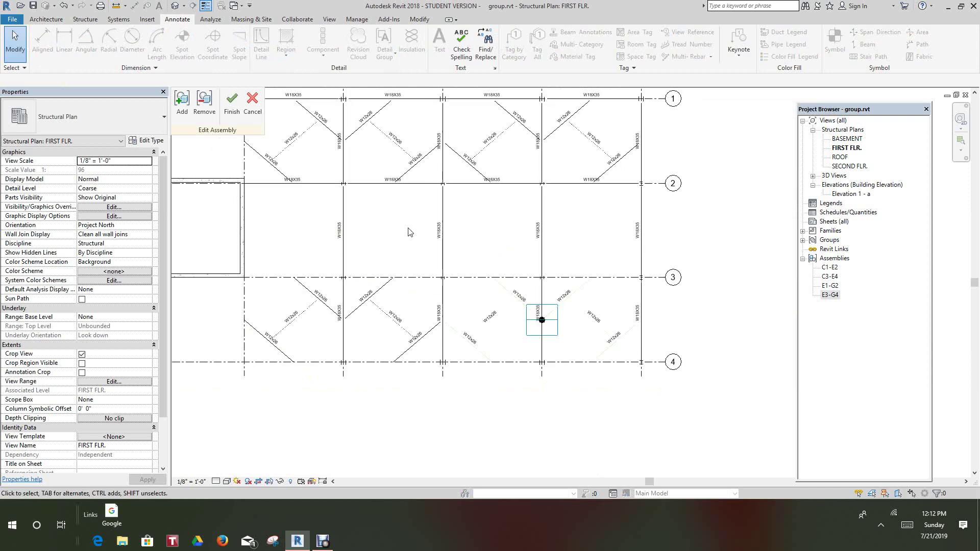
click(253, 111)
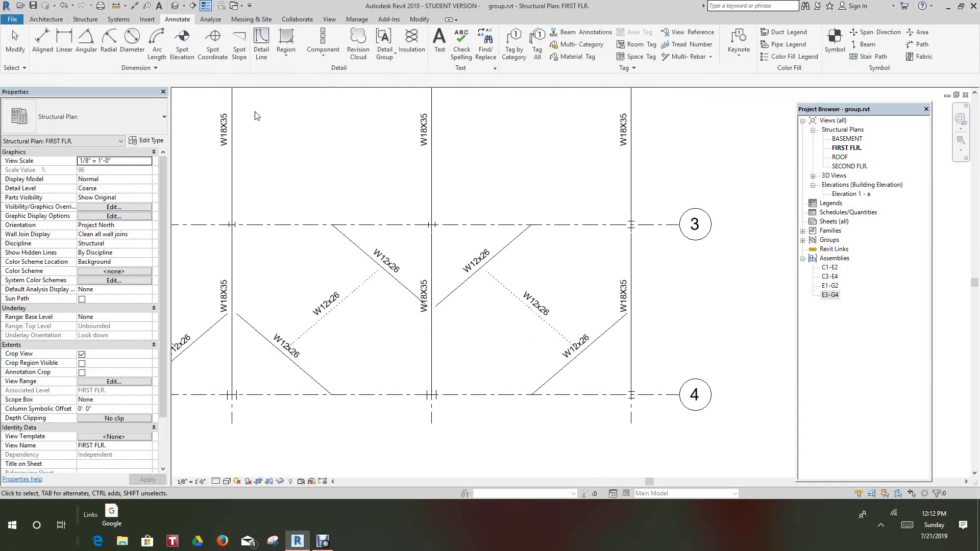
click(544, 352)
right_click(550, 334)
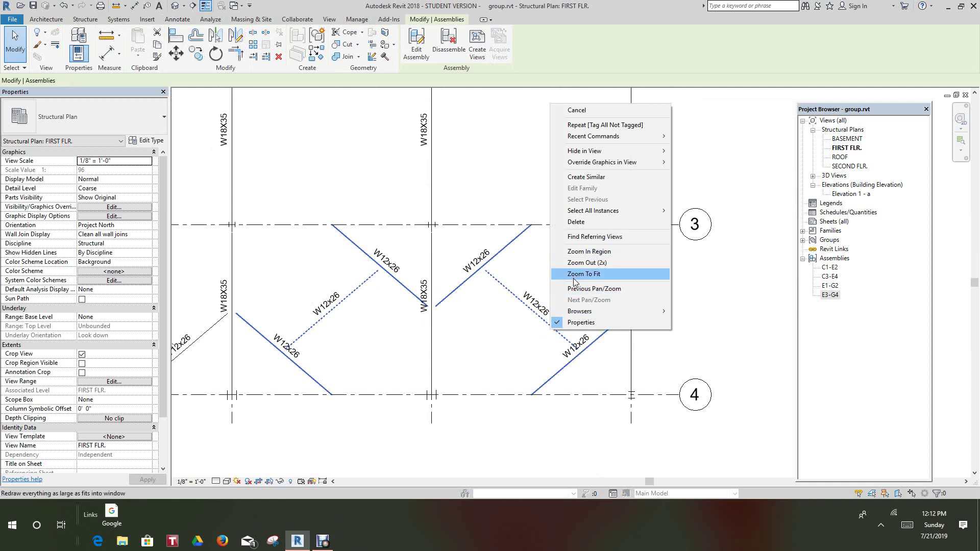
click(701, 358)
right_click(830, 297)
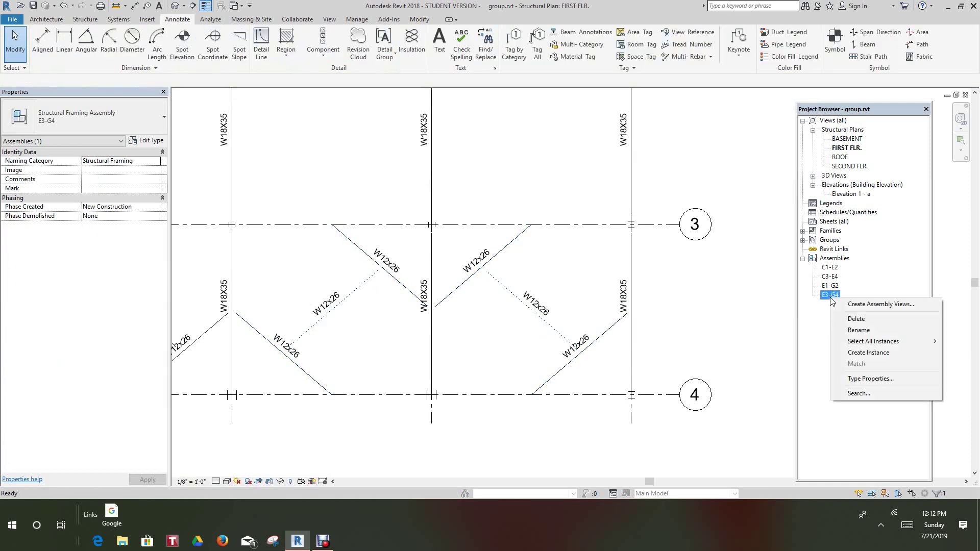
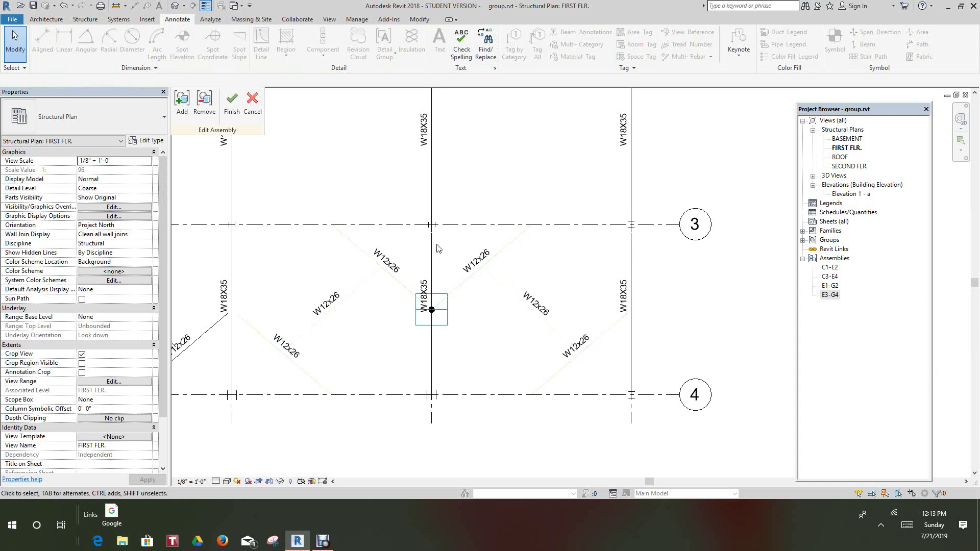
right_click(683, 311)
click(700, 314)
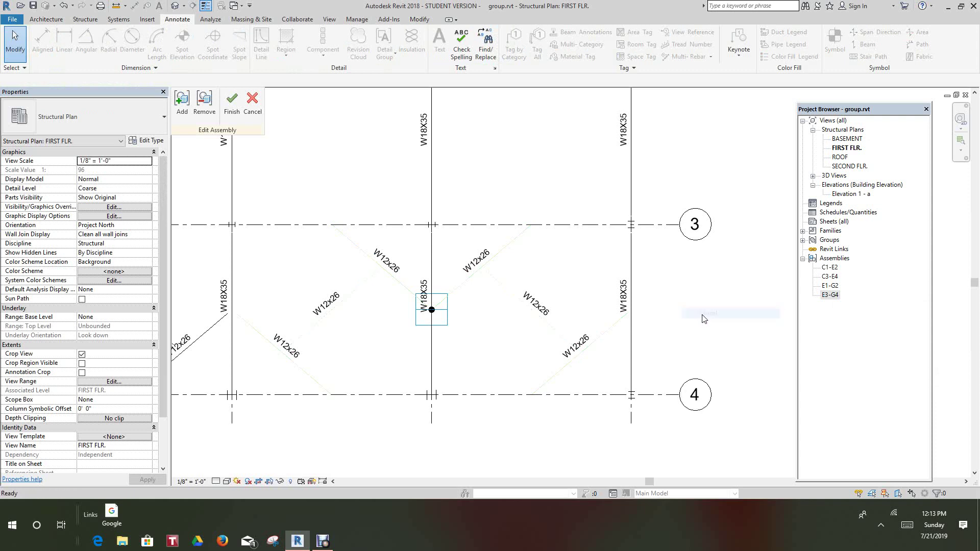
scroll(698, 314, down, 3)
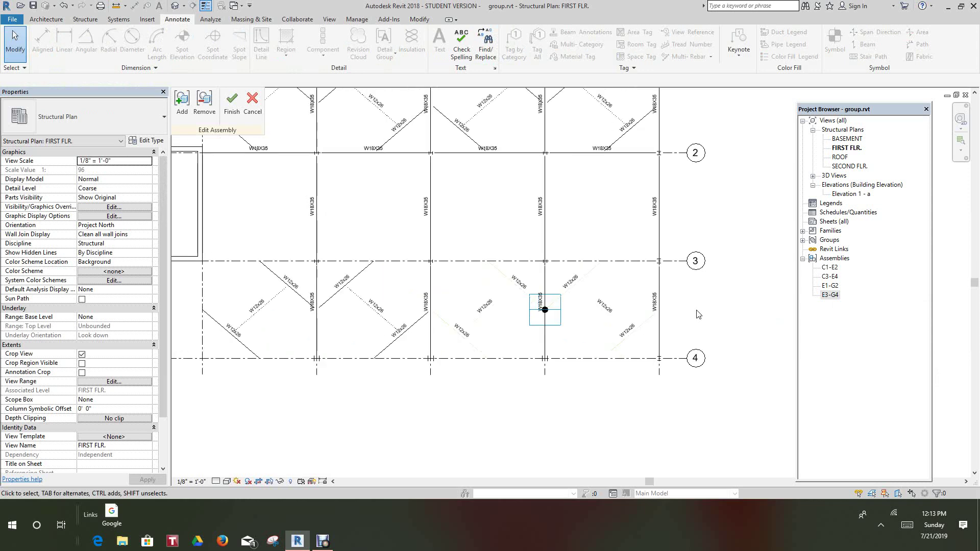
right_click(698, 313)
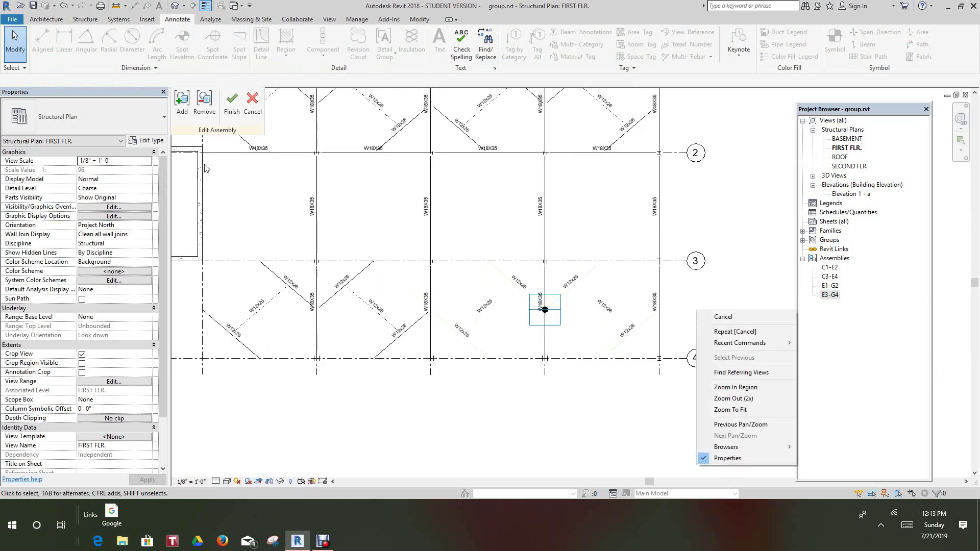
click(253, 102)
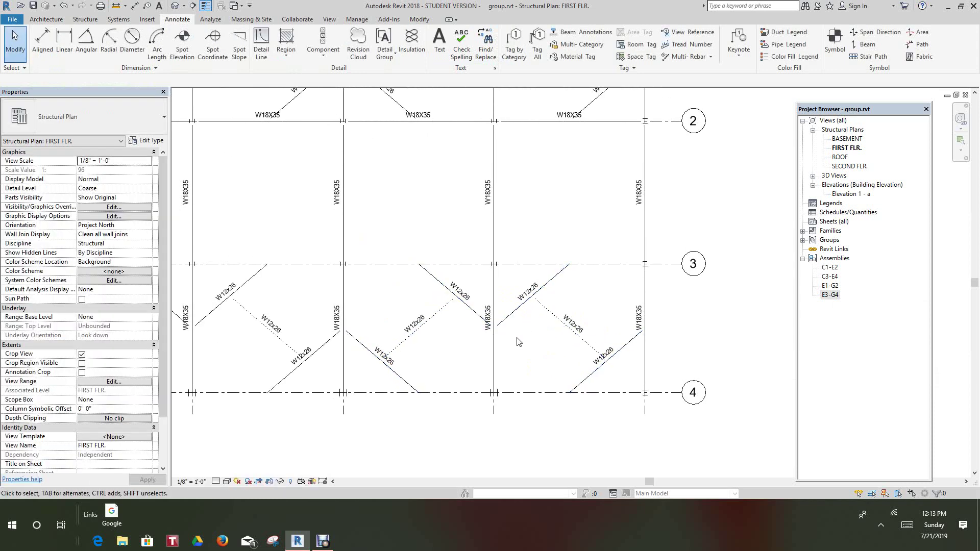
Step: Edit the E3-G4 assembly to remove the dotted W12x26 beam in the bay between grids F and G, and finish editing
click(562, 329)
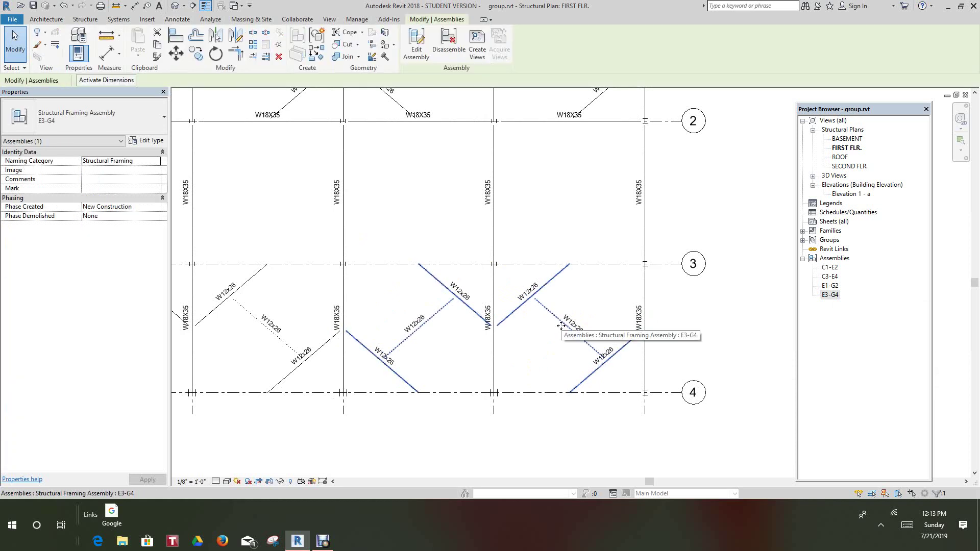
click(415, 44)
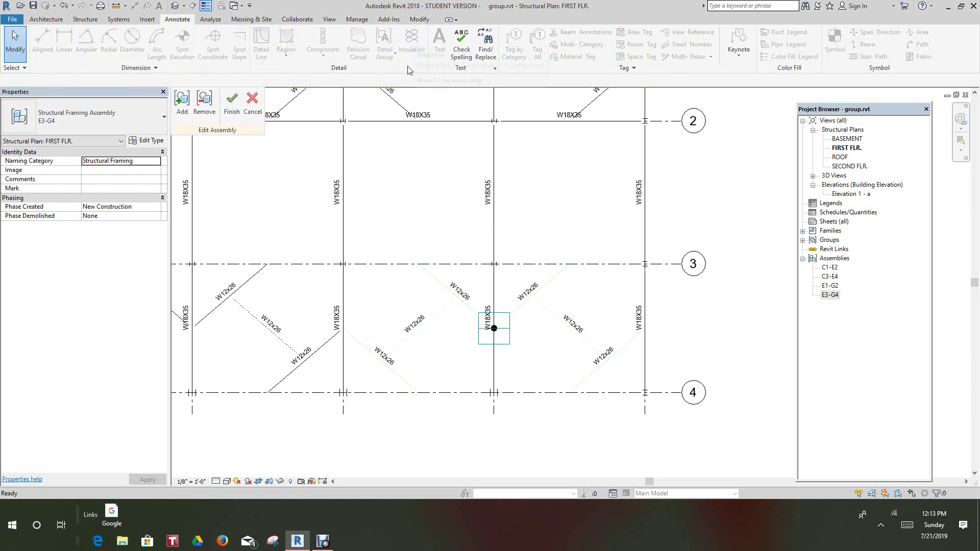
click(182, 105)
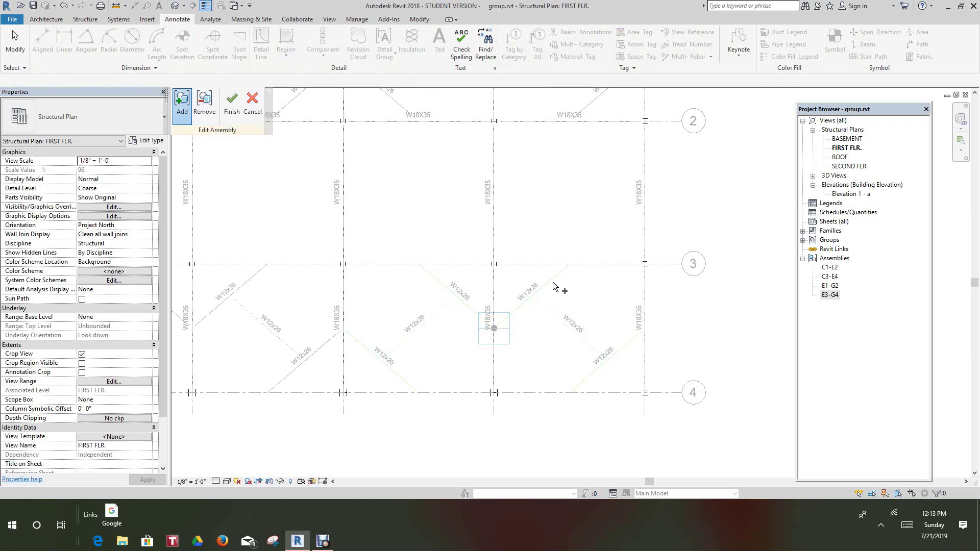
scroll(559, 345, up, 1)
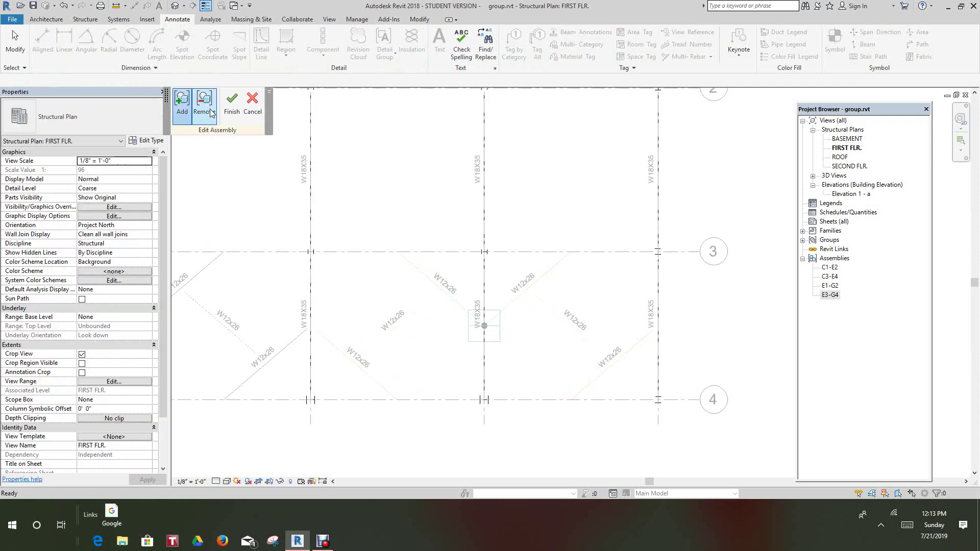
click(212, 113)
click(576, 329)
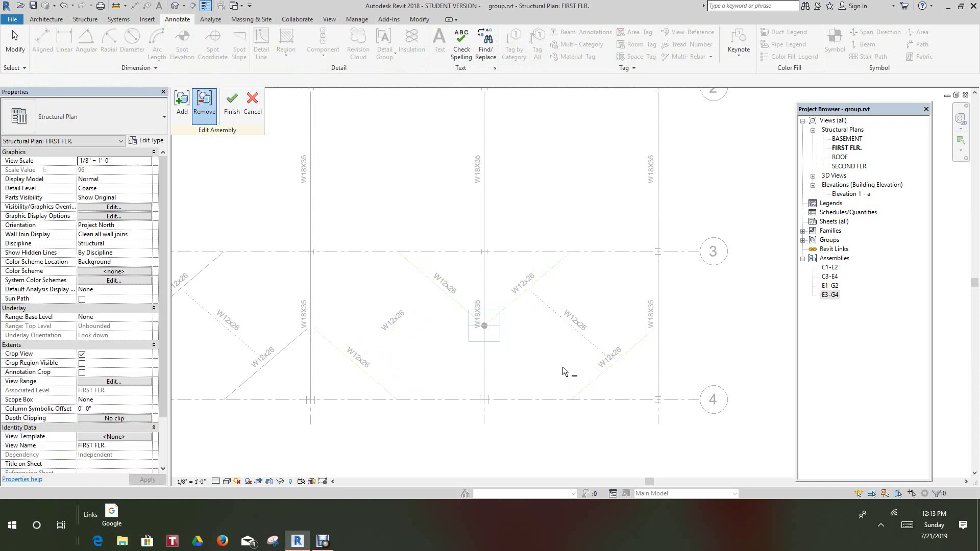
click(233, 105)
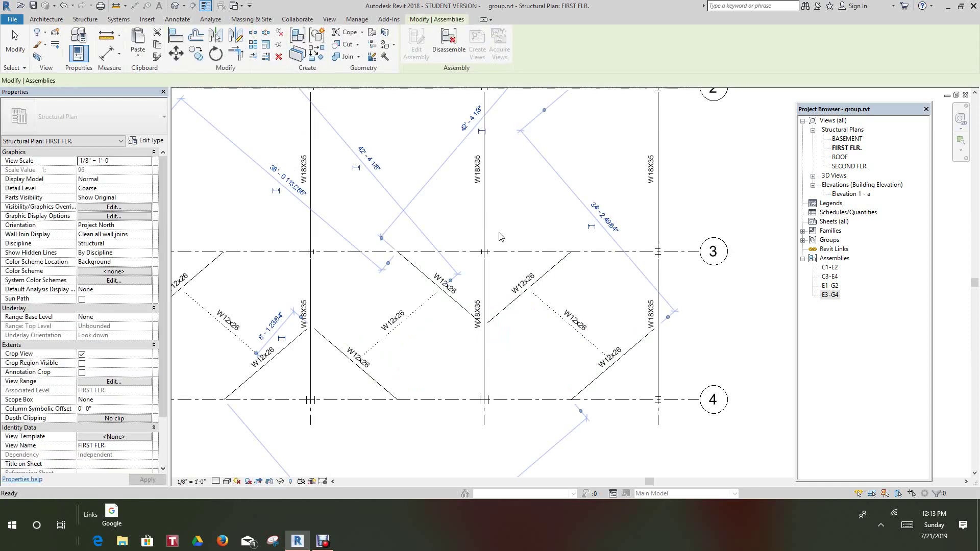
Step: Check whether the dotted beam in bay F-G, 3-4 selects separately from the E3-G4 assembly, and review the whole framing layout
scroll(532, 282, down, 3)
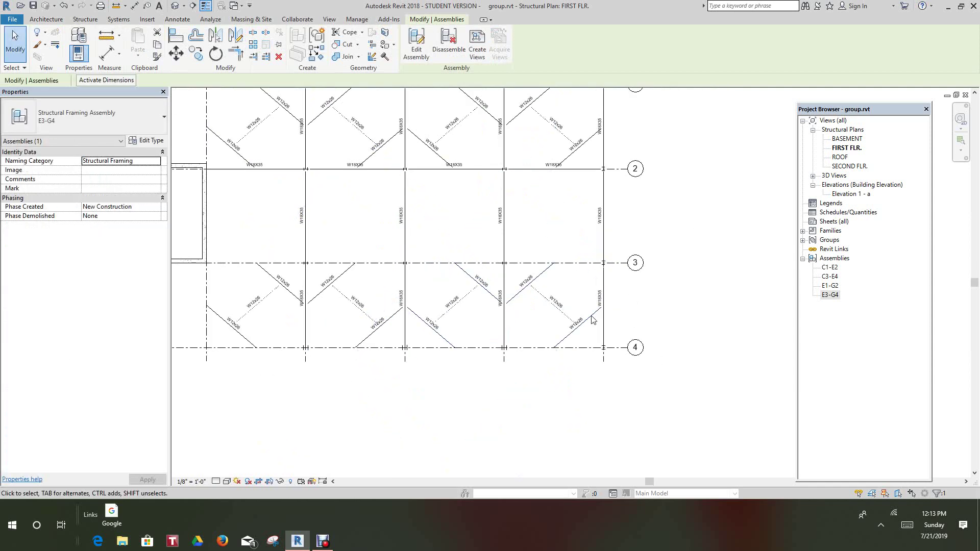
click(673, 329)
scroll(551, 308, up, 2)
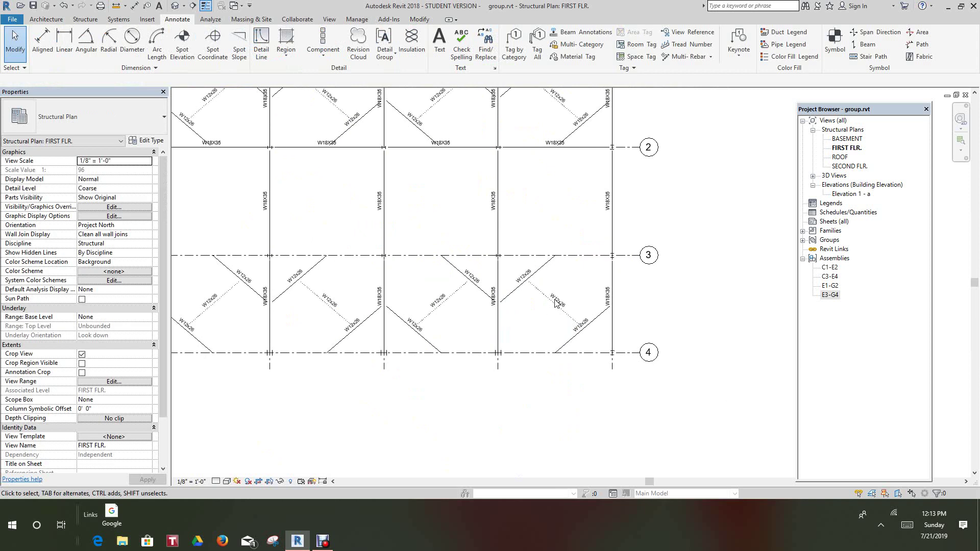
click(555, 305)
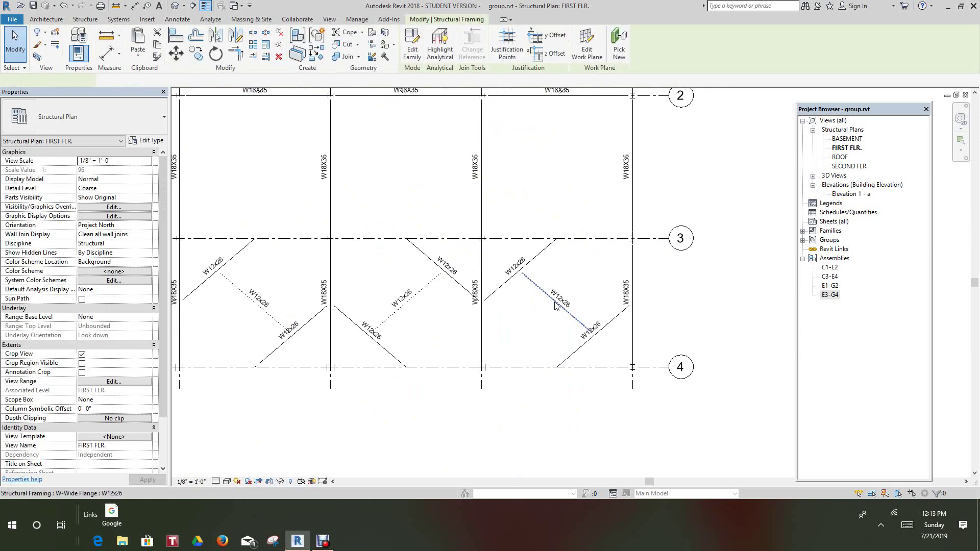
click(689, 302)
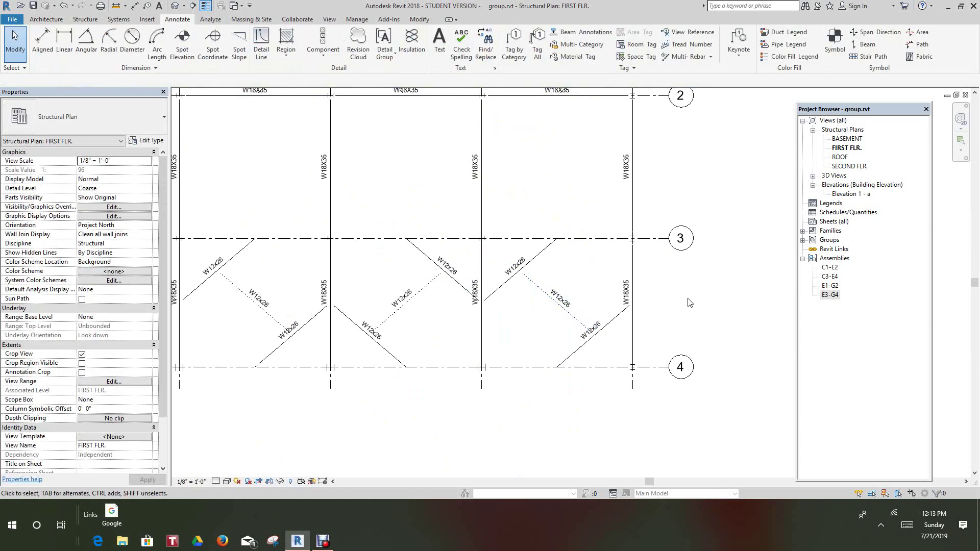
scroll(692, 306, down, 4)
middle_drag(696, 310, 700, 306)
scroll(705, 257, up, 2)
middle_drag(706, 251, 715, 267)
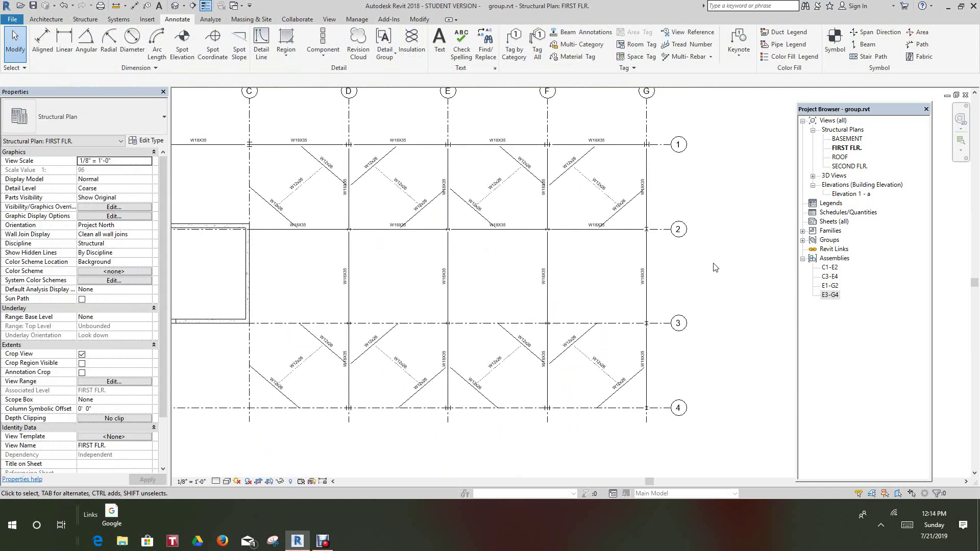